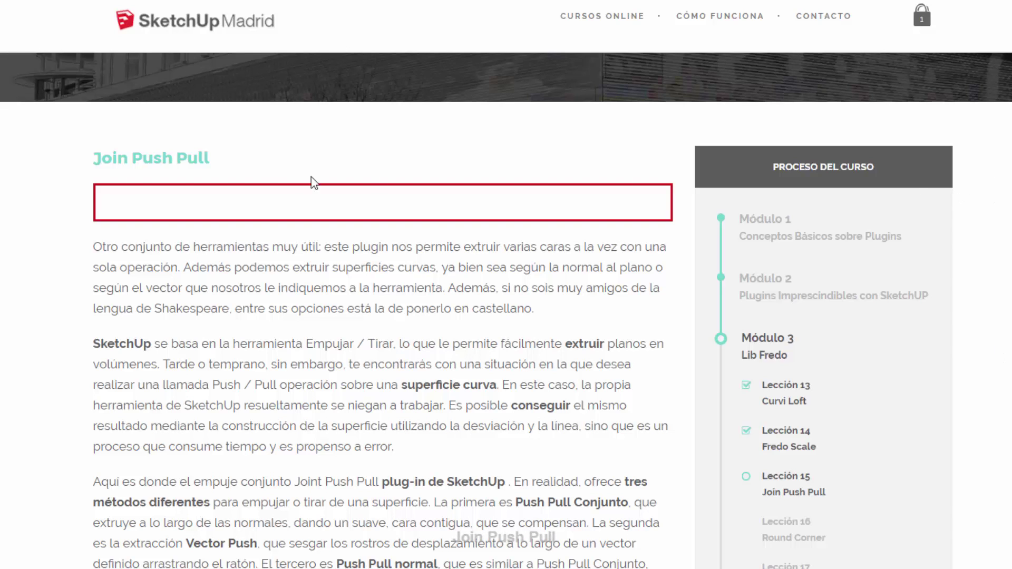
Highlight the Join Push Pull title, then scroll down to the 'Extrusión de una superficie curva' animation
{"action": "left_click_drag", "start_coordinate": [117, 159], "coordinate": [209, 160]}
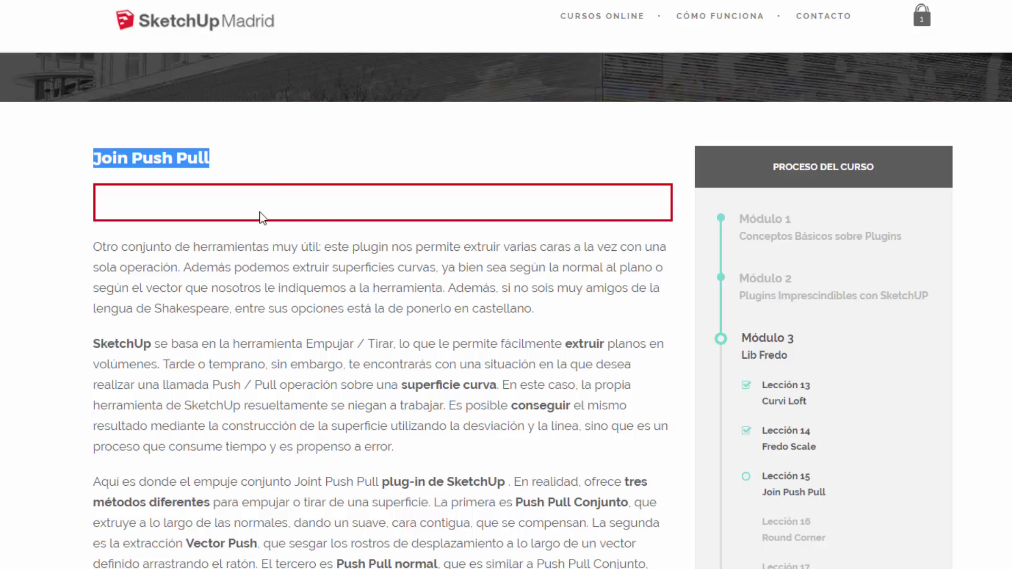
{"action": "left_click", "coordinate": [269, 180]}
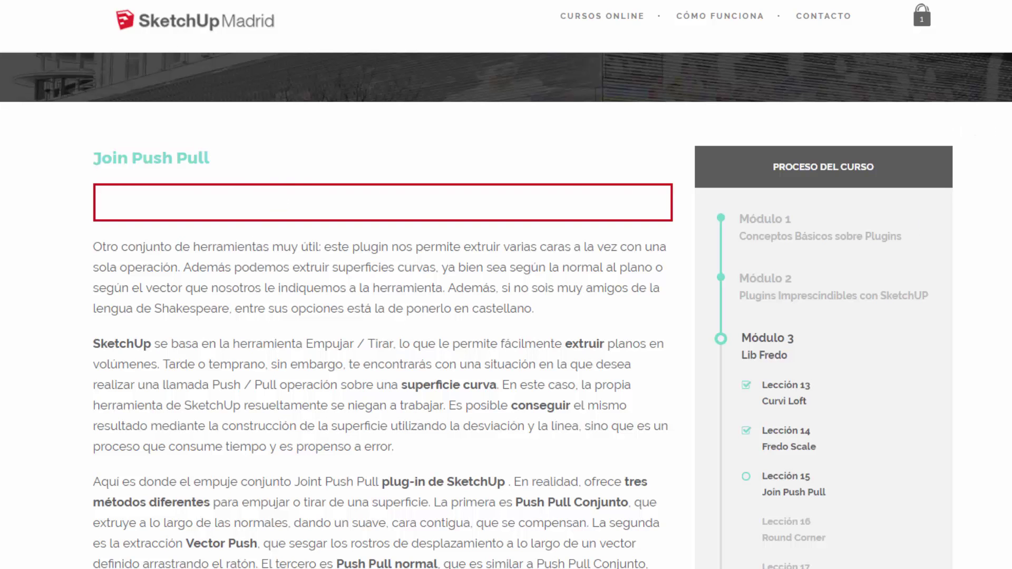
{"action": "scroll", "coordinate": [506, 311], "scroll_direction": "down", "scroll_amount": 2}
{"action": "scroll", "coordinate": [506, 311], "scroll_direction": "down", "scroll_amount": 3}
{"action": "scroll", "coordinate": [506, 311], "scroll_direction": "down", "scroll_amount": 2}
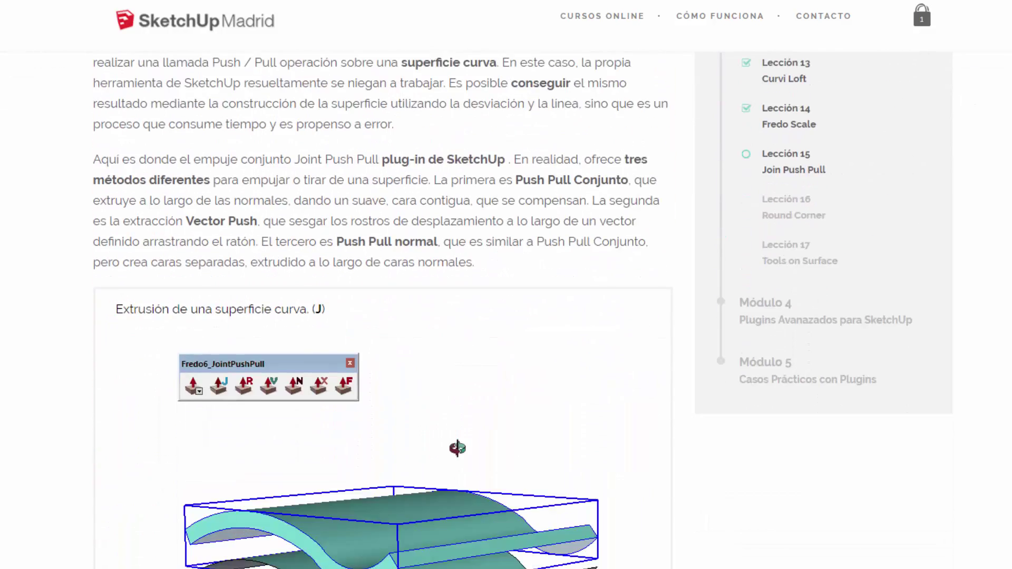
{"action": "scroll", "coordinate": [507, 311], "scroll_direction": "down", "scroll_amount": 1}
{"action": "scroll", "coordinate": [567, 235], "scroll_direction": "down", "scroll_amount": 1}
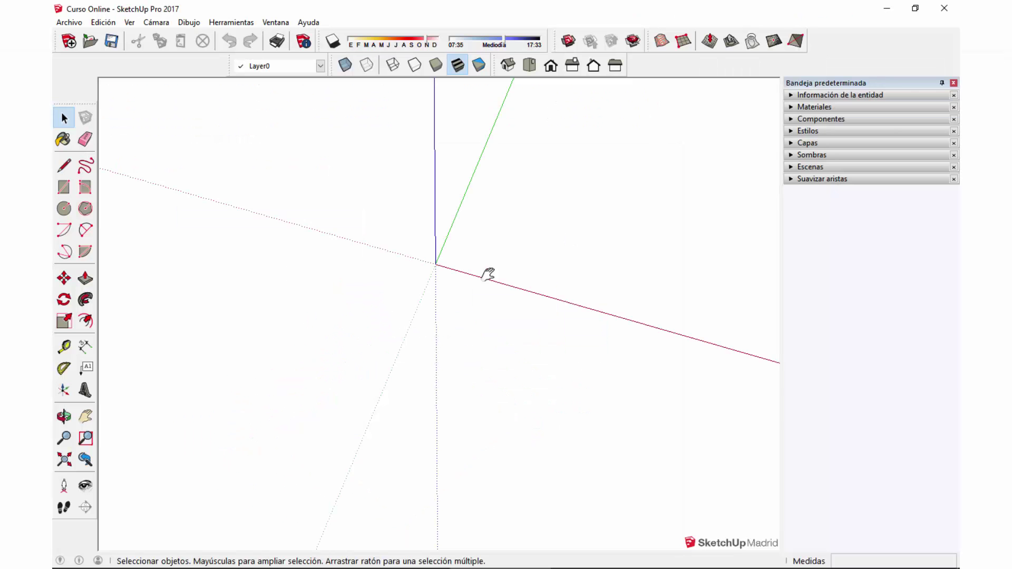
{"action": "mouse_move", "coordinate": [485, 271]}
{"action": "middle_mouse_down"}
{"action": "mouse_move", "coordinate": [299, 336]}
{"action": "mouse_move", "coordinate": [278, 303]}
{"action": "middle_mouse_up"}
Draw a square on the ground and push it up into a box
{"action": "key", "text": "r"}
{"action": "left_click", "coordinate": [329, 308]}
{"action": "left_click", "coordinate": [446, 276]}
{"action": "key", "text": "p"}
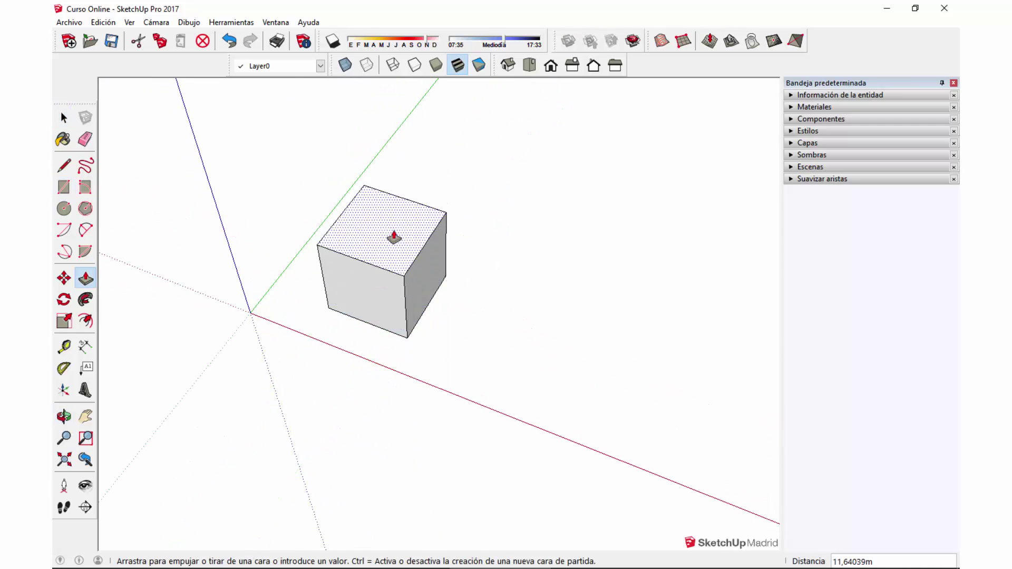
{"action": "left_click_drag", "start_coordinate": [391, 312], "coordinate": [391, 260]}
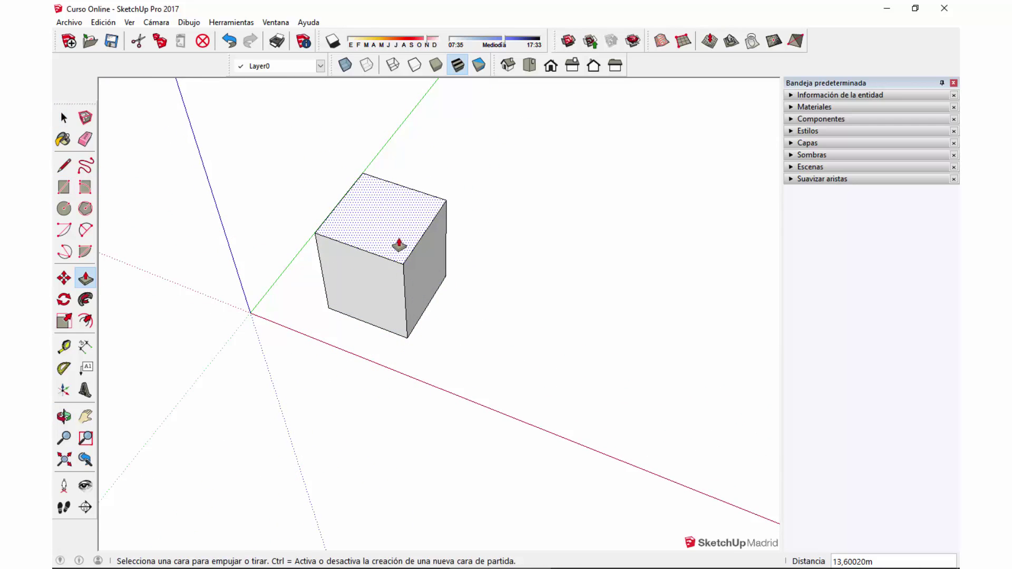
Round one box corner by drawing an arc on top and pushing the outer piece away
{"action": "key", "text": "a"}
{"action": "left_click", "coordinate": [400, 223]}
{"action": "left_click", "coordinate": [361, 214]}
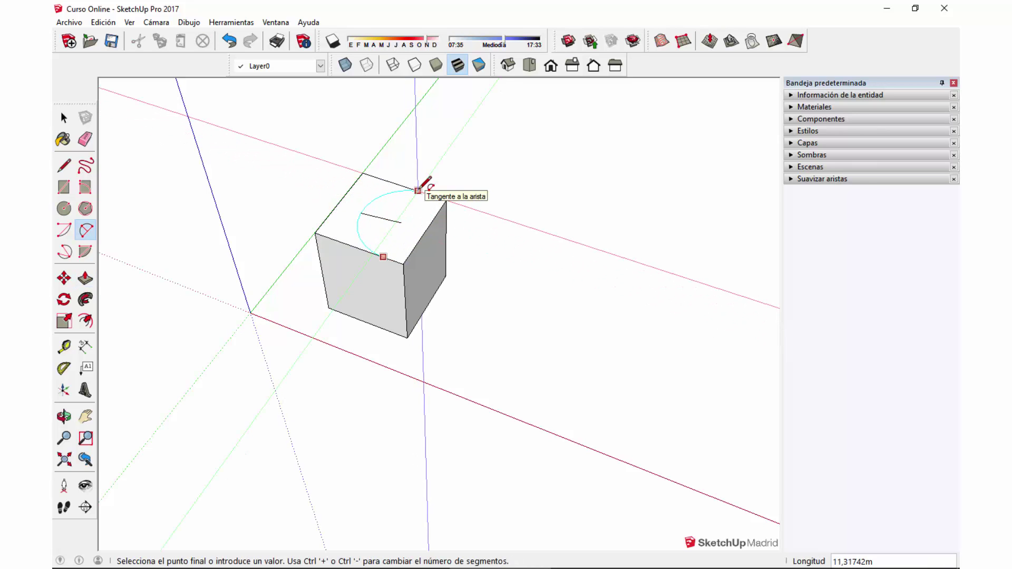
{"action": "left_click", "coordinate": [418, 190]}
{"action": "left_click", "coordinate": [422, 211]}
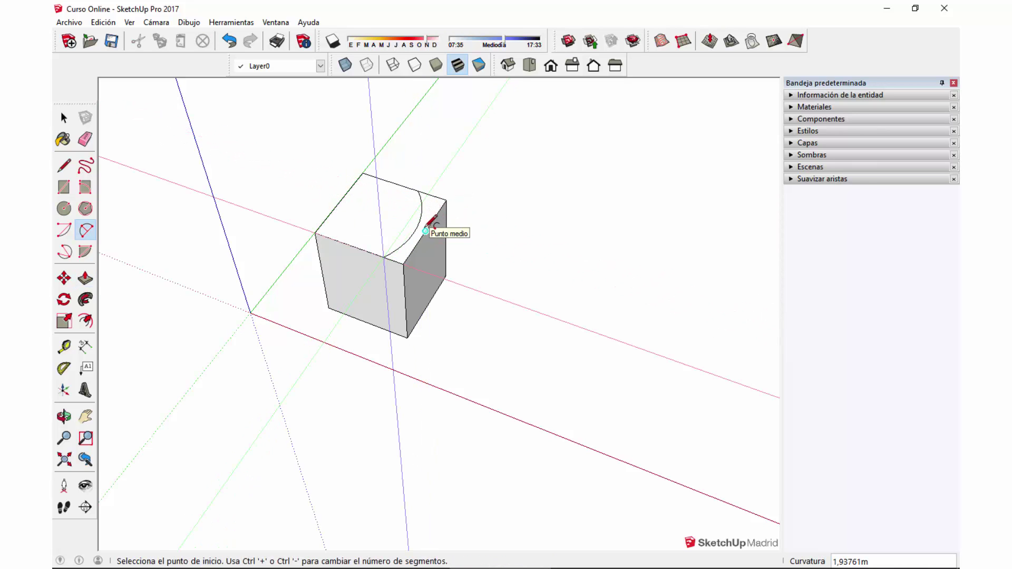
{"action": "key", "text": "p"}
{"action": "left_click_drag", "start_coordinate": [428, 220], "coordinate": [432, 316]}
{"action": "key", "text": "space"}
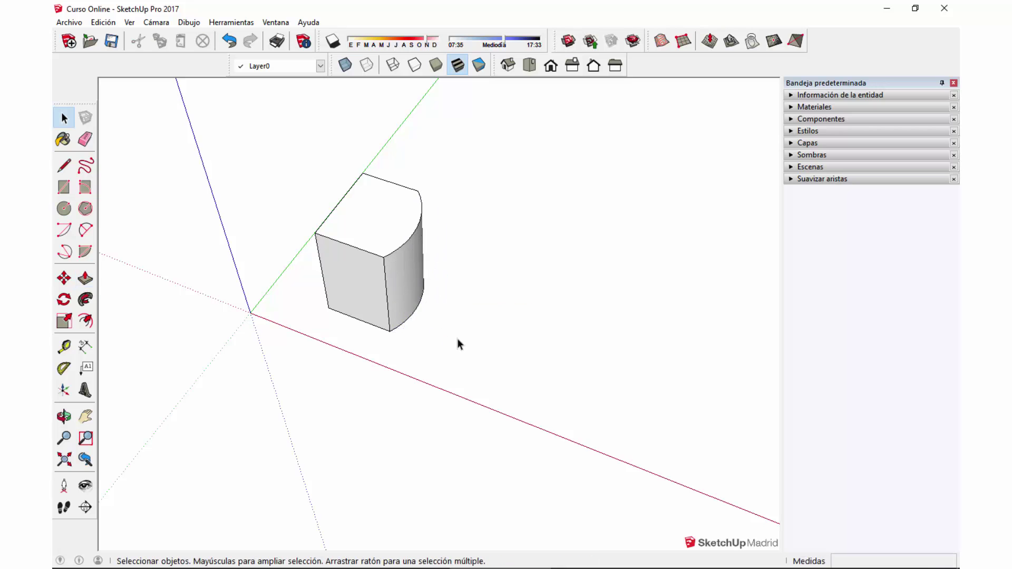
{"action": "middle_click_drag", "start_coordinate": [457, 344], "coordinate": [454, 324]}
Raise the top face into a slab and extend its side face outward as an overhang
{"action": "key", "text": "p"}
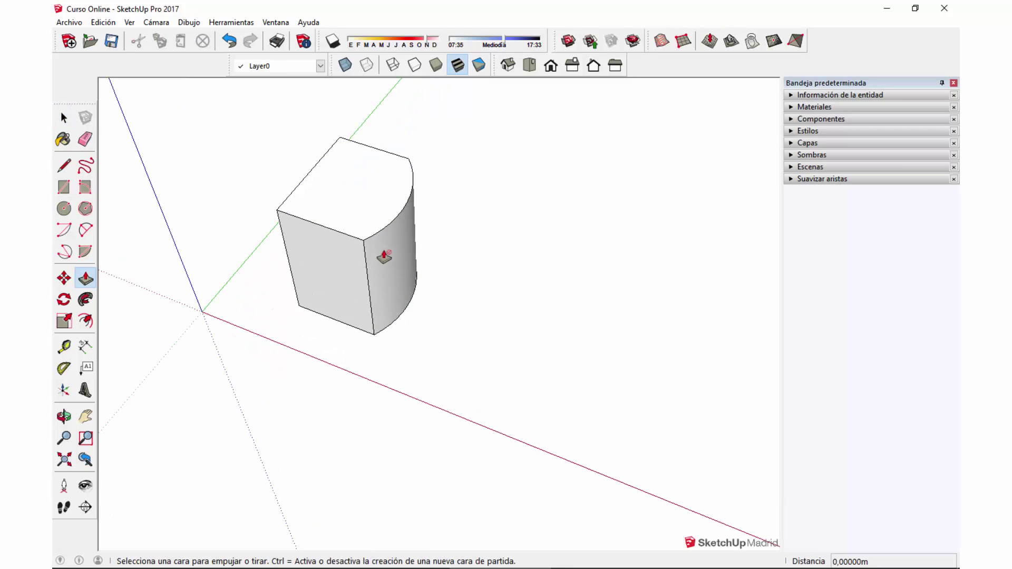
{"action": "scroll", "coordinate": [396, 280], "scroll_direction": "up", "scroll_amount": 2}
{"action": "scroll", "coordinate": [395, 275], "scroll_direction": "up", "scroll_amount": 1}
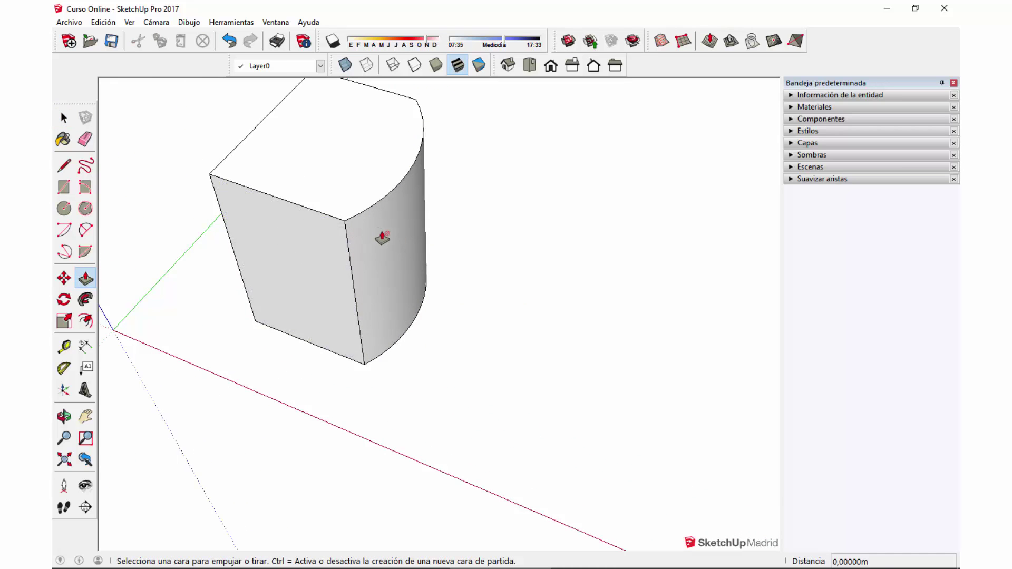
{"action": "mouse_move", "coordinate": [379, 230]}
{"action": "middle_mouse_down"}
{"action": "mouse_move", "coordinate": [414, 233]}
{"action": "mouse_move", "coordinate": [416, 215]}
{"action": "middle_mouse_up"}
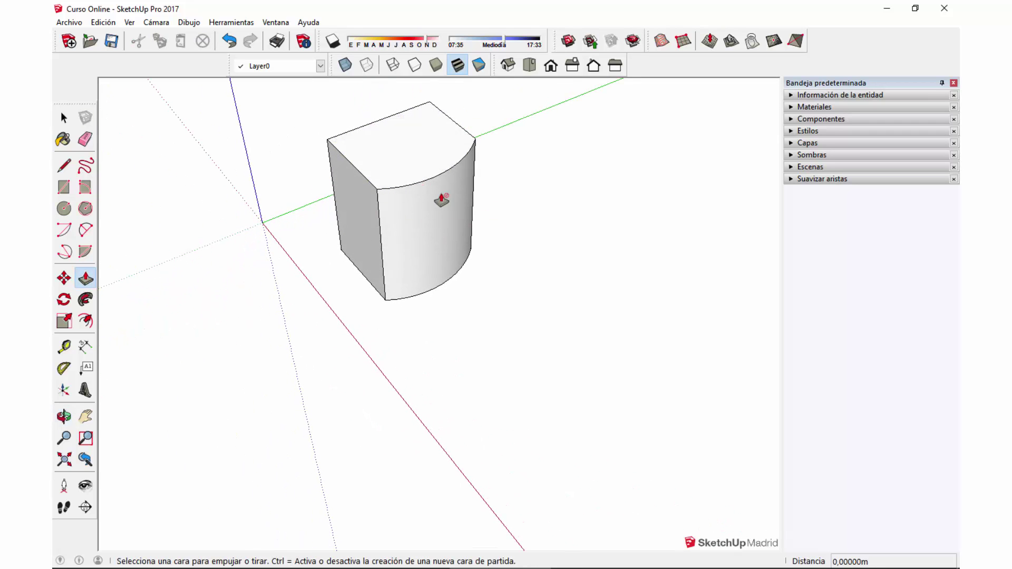
{"action": "left_click_drag", "start_coordinate": [429, 173], "coordinate": [416, 136]}
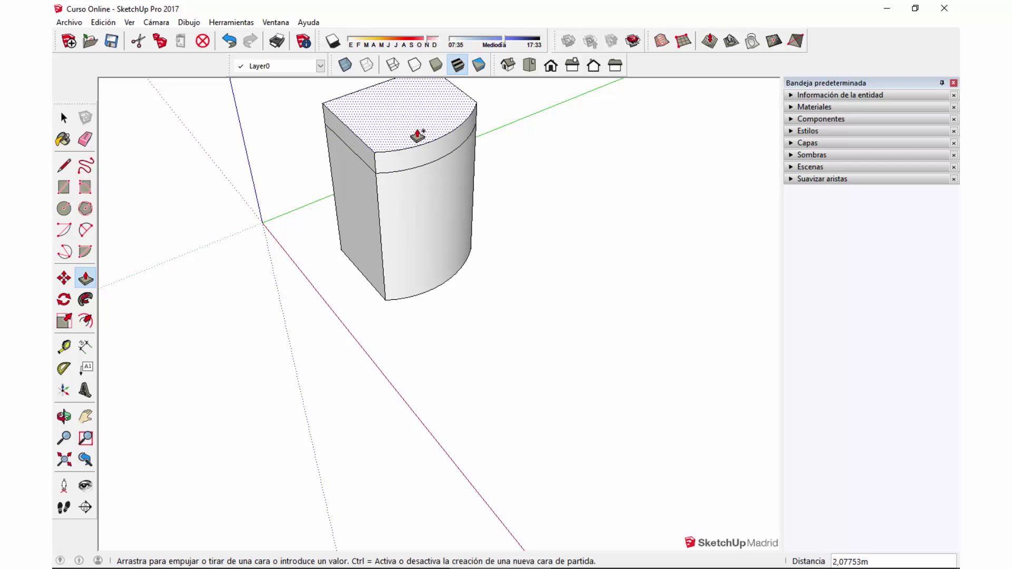
{"action": "left_click_drag", "start_coordinate": [362, 158], "coordinate": [412, 163]}
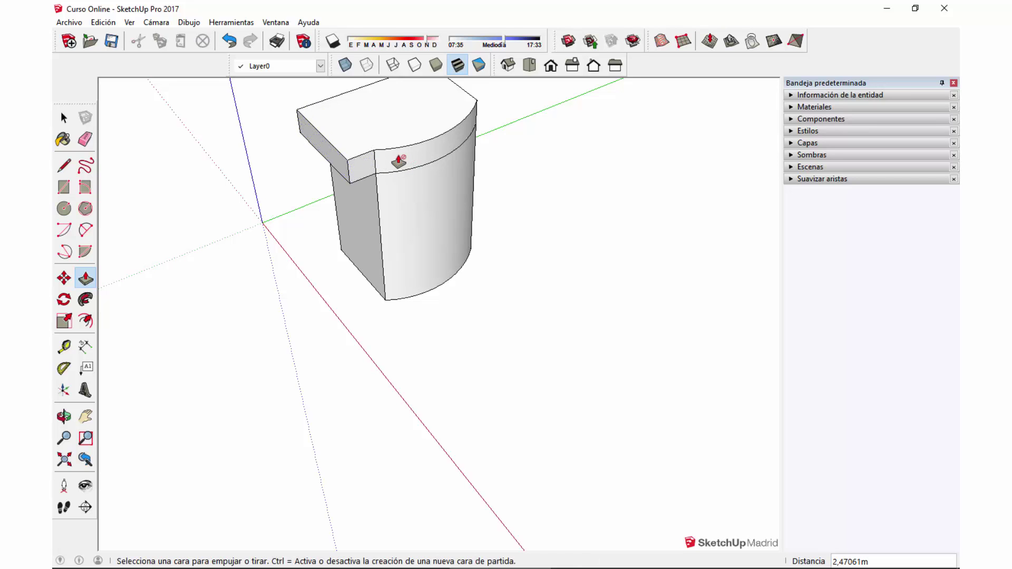
{"action": "key", "text": "space"}
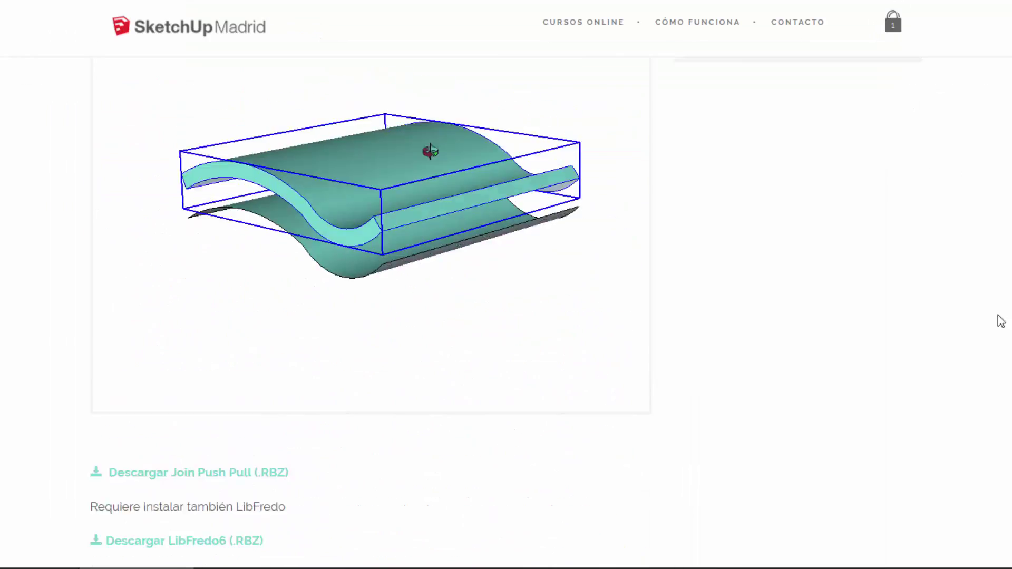
Download JointPushPull_v3.3b.zip via the 'Descargar Join Push Pull (.RBZ)' link
{"action": "left_click_drag", "start_coordinate": [1002, 215], "coordinate": [1006, 383]}
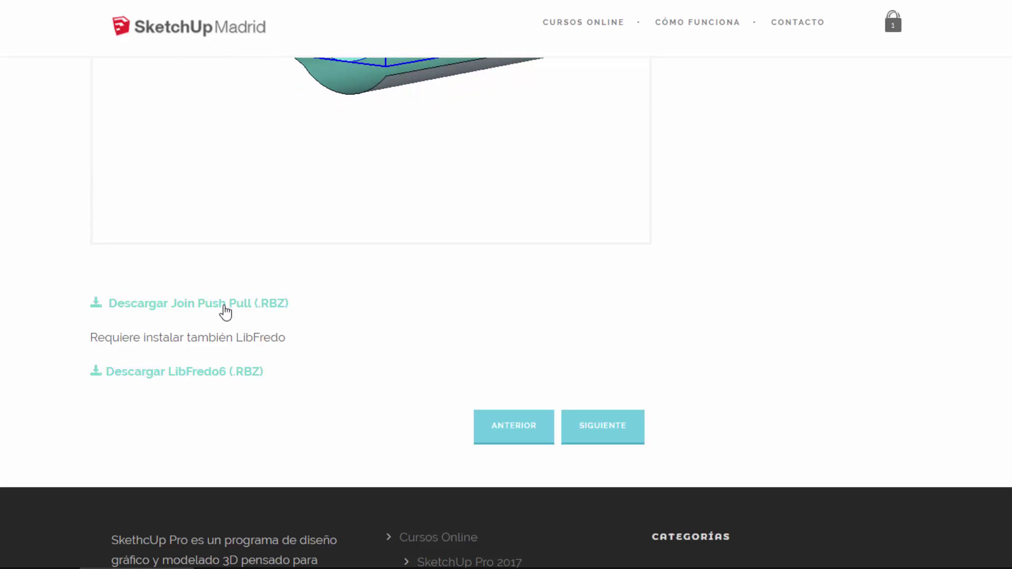
{"action": "left_click", "coordinate": [225, 305]}
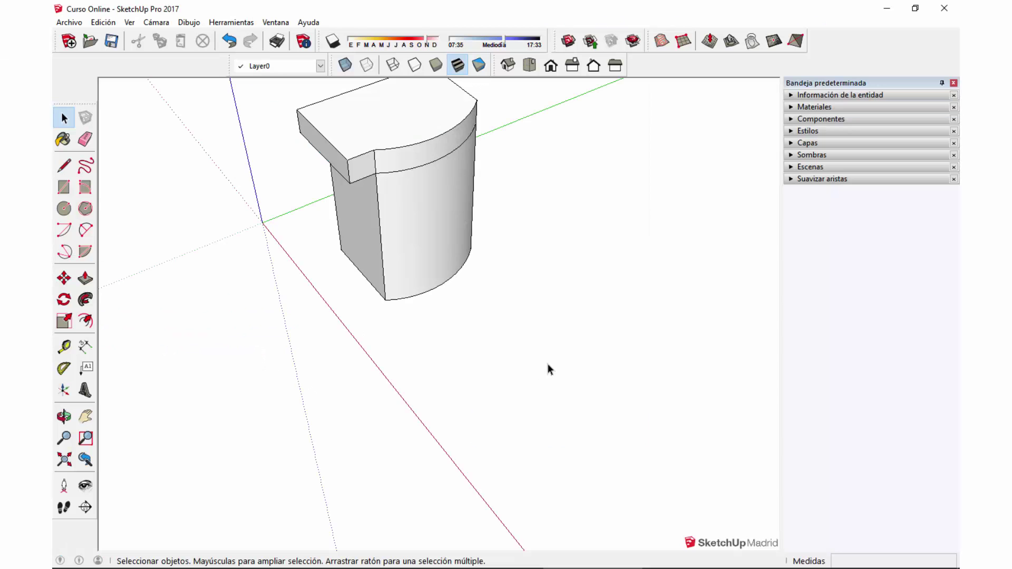
{"action": "scroll", "coordinate": [549, 370], "scroll_direction": "down", "scroll_amount": 2}
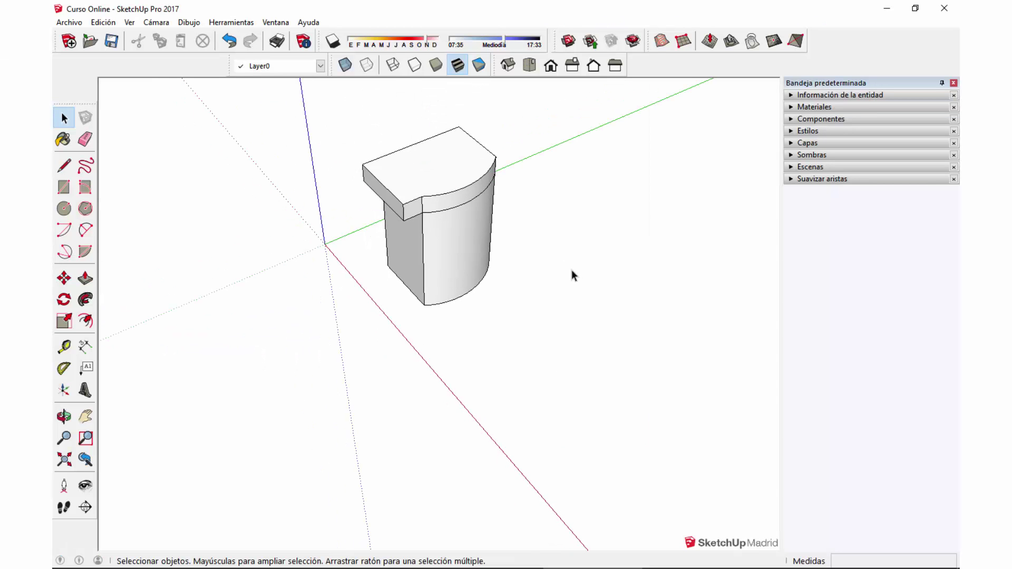
Install JointPushPull_v3.3b.rbz from Descargas through the Extension Manager
{"action": "left_click", "coordinate": [275, 22]}
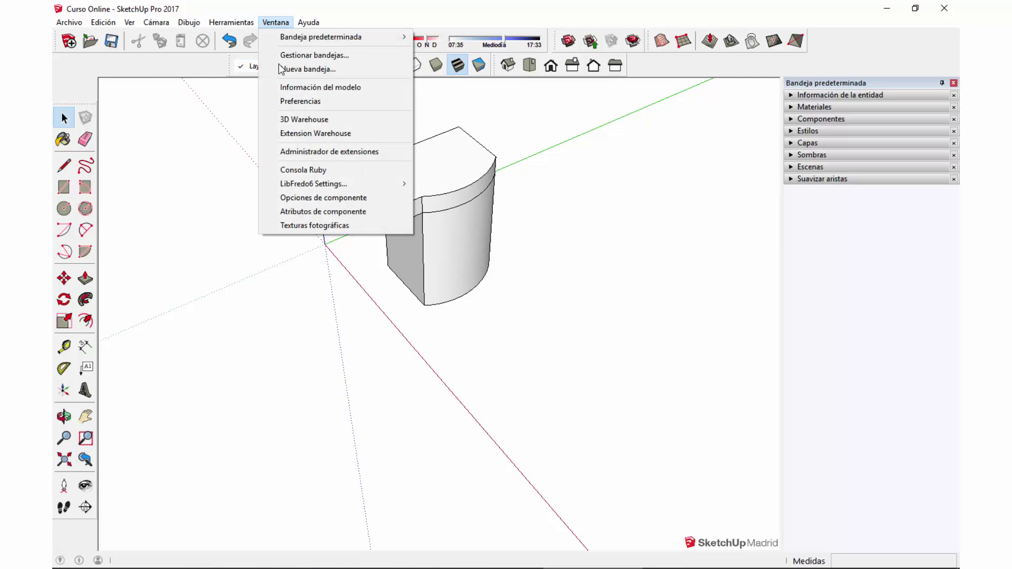
{"action": "left_click", "coordinate": [320, 152]}
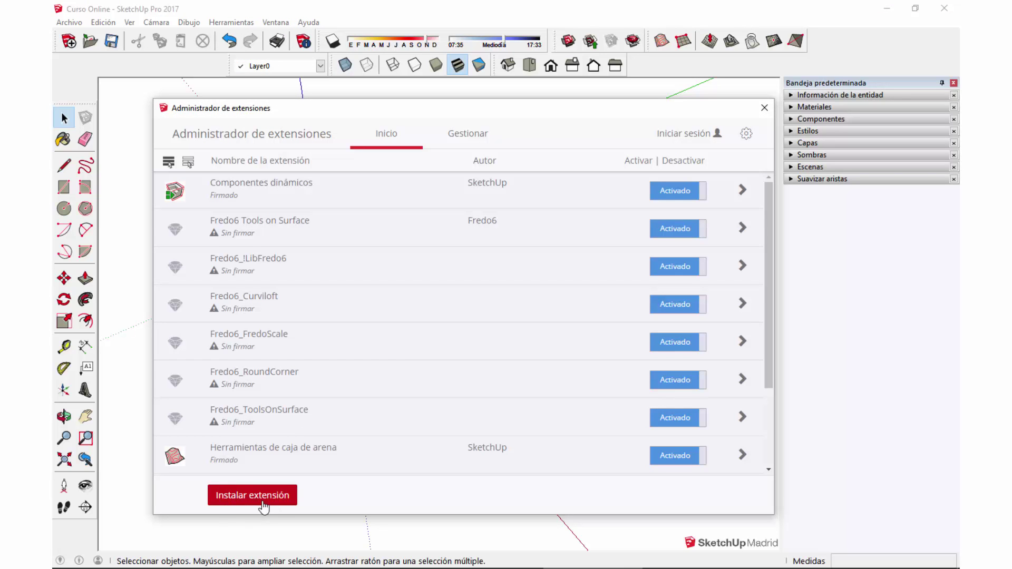
{"action": "left_click", "coordinate": [277, 498]}
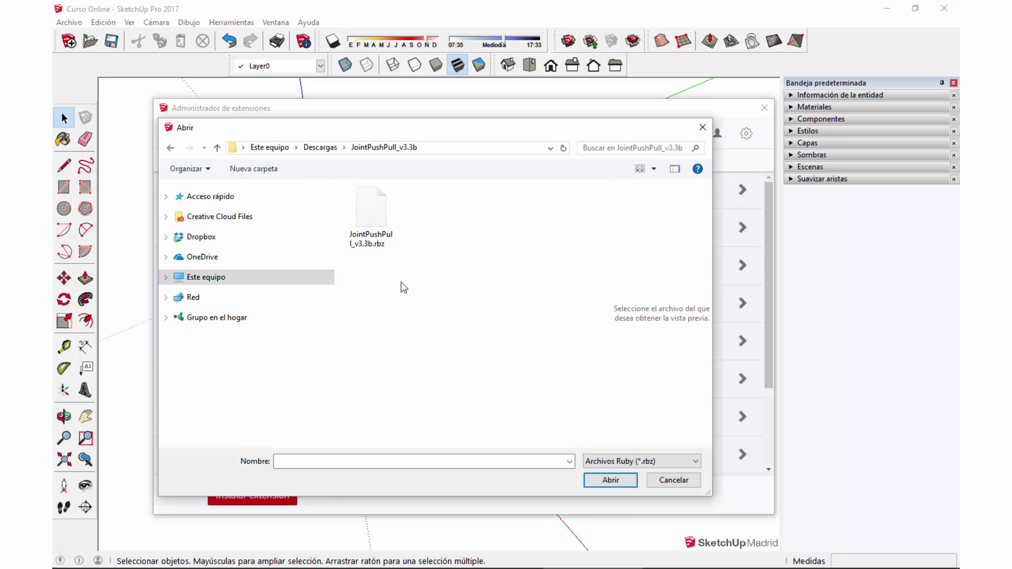
{"action": "left_click", "coordinate": [402, 241]}
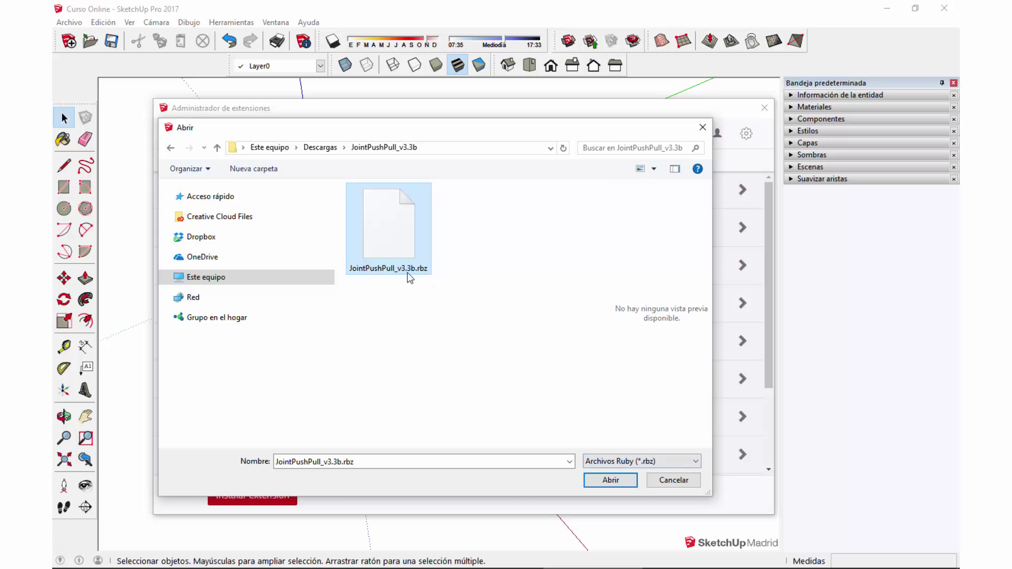
{"action": "left_click", "coordinate": [611, 480]}
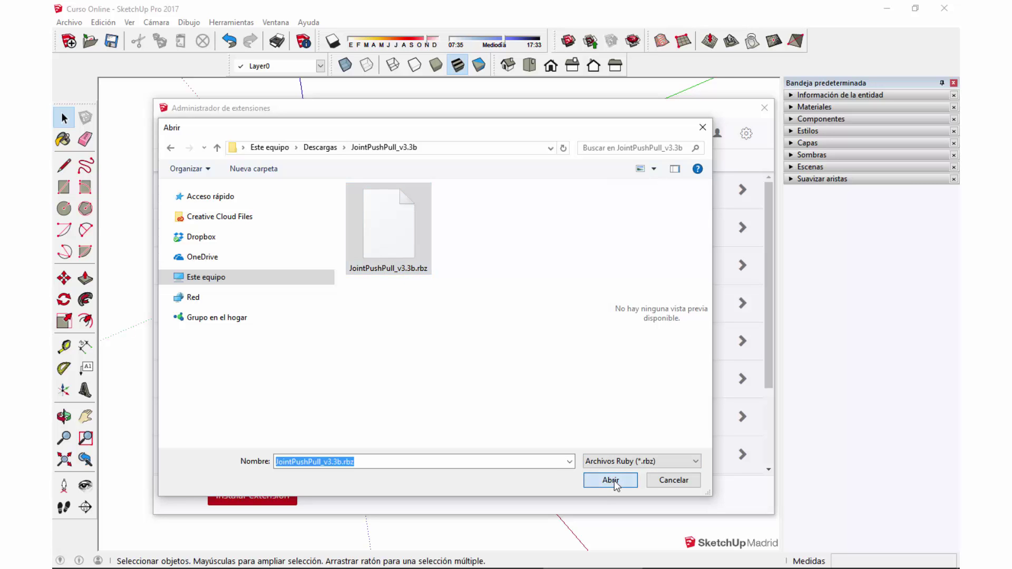
Close the Extension Manager and place the Fredo6_JointPushPull toolbar beside the model
{"action": "left_click", "coordinate": [765, 109]}
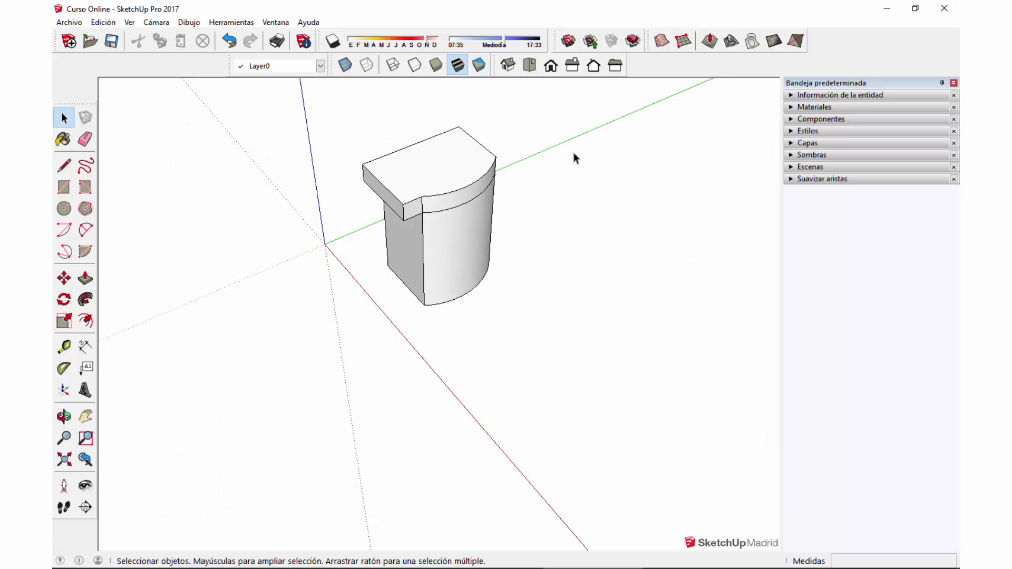
{"action": "scroll", "coordinate": [599, 204], "scroll_direction": "down", "scroll_amount": 2}
{"action": "middle_click_drag", "start_coordinate": [601, 183], "coordinate": [486, 139]}
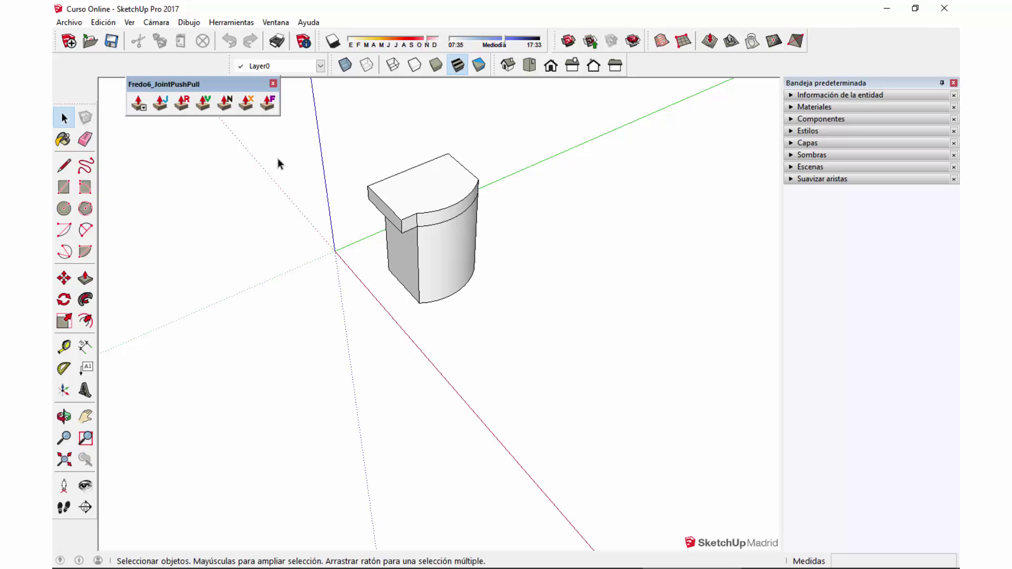
{"action": "mouse_move", "coordinate": [248, 85]}
{"action": "left_mouse_down"}
{"action": "mouse_move", "coordinate": [263, 112]}
{"action": "mouse_move", "coordinate": [300, 116]}
{"action": "left_mouse_up"}
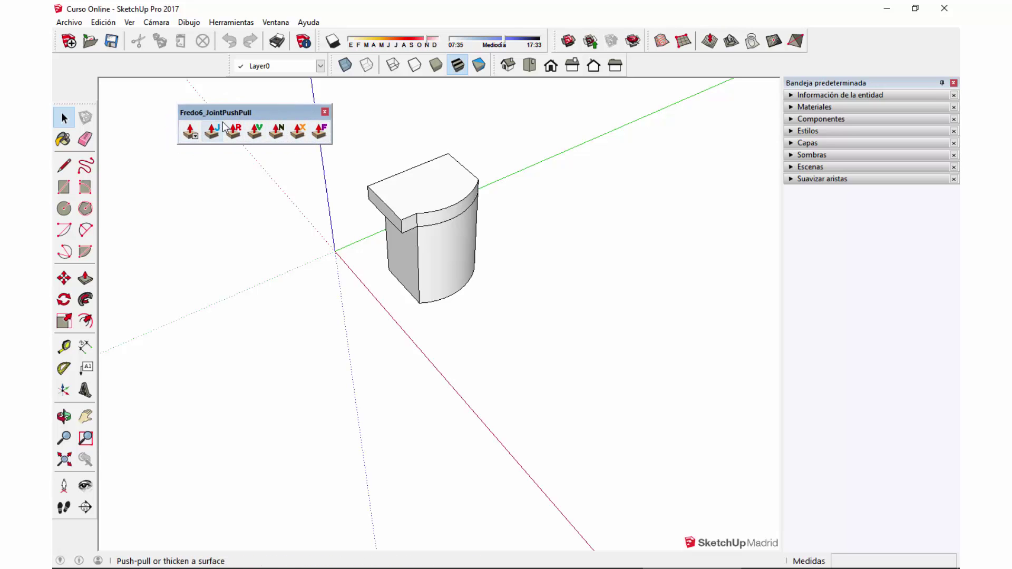
{"action": "right_click", "coordinate": [163, 70]}
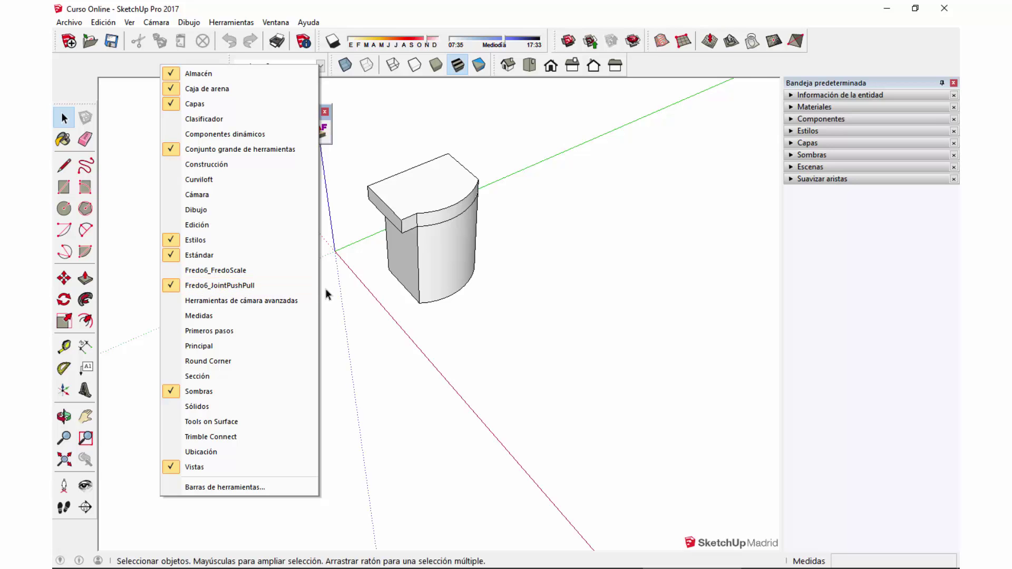
{"action": "middle_click_drag", "start_coordinate": [327, 289], "coordinate": [441, 258]}
{"action": "scroll", "coordinate": [440, 258], "scroll_direction": "up", "scroll_amount": 2}
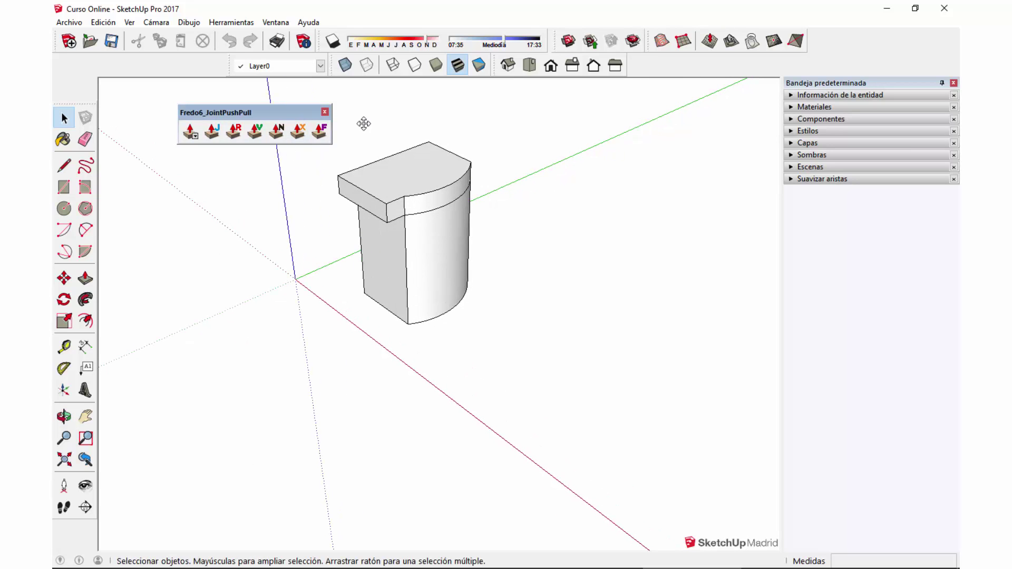
{"action": "left_click_drag", "start_coordinate": [248, 112], "coordinate": [600, 128]}
Select the cylinder's curved face and thicken it outward with Joint Push Pull to about 1.34 m
{"action": "middle_click_drag", "start_coordinate": [440, 250], "coordinate": [384, 260], "text": "shift"}
{"action": "left_click", "coordinate": [384, 260]}
{"action": "scroll", "coordinate": [425, 260], "scroll_direction": "up", "scroll_amount": 2}
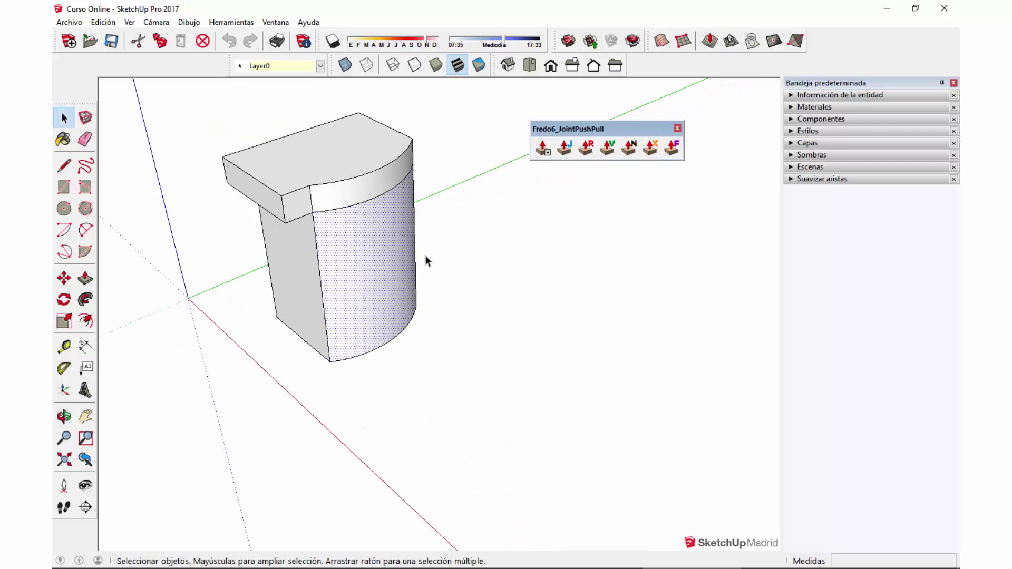
{"action": "scroll", "coordinate": [425, 260], "scroll_direction": "up", "scroll_amount": 1}
{"action": "left_click", "coordinate": [86, 278]}
{"action": "key", "text": "space"}
{"action": "left_click", "coordinate": [401, 248]}
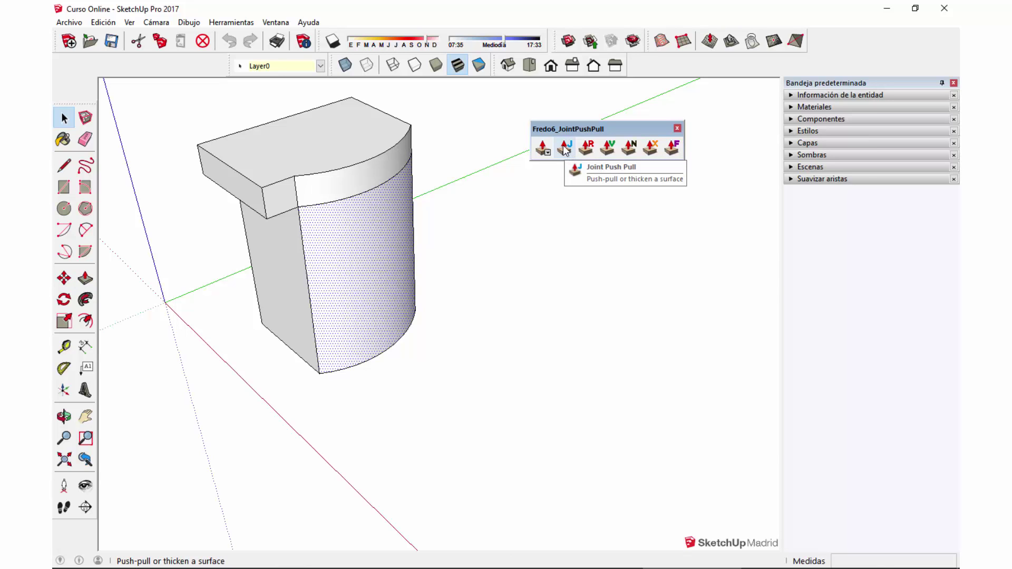
{"action": "left_click", "coordinate": [566, 147]}
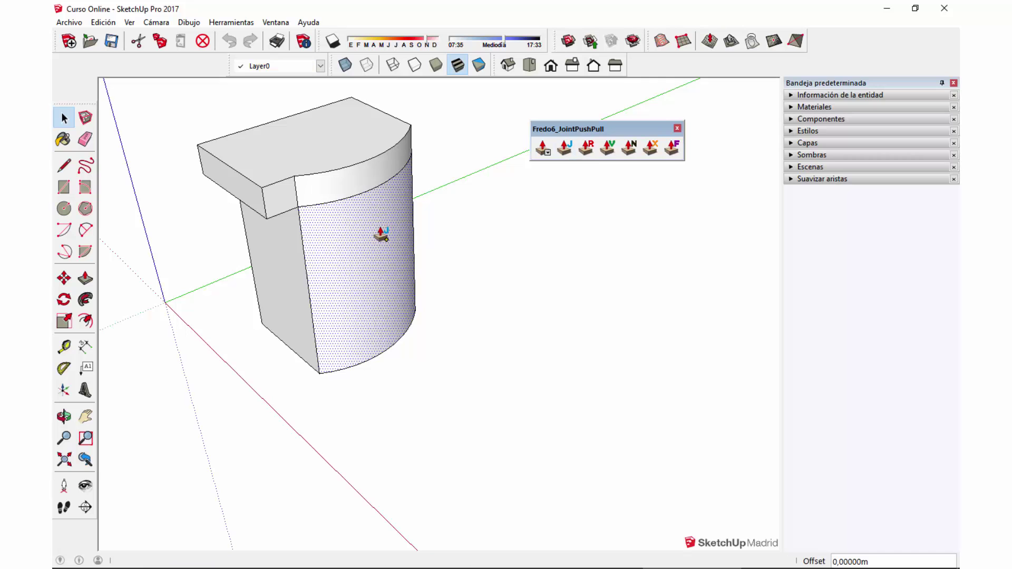
{"action": "left_click_drag", "start_coordinate": [399, 224], "coordinate": [409, 246]}
{"action": "mouse_move", "coordinate": [409, 248]}
{"action": "middle_mouse_down"}
{"action": "mouse_move", "coordinate": [425, 290]}
{"action": "mouse_move", "coordinate": [427, 250]}
{"action": "middle_mouse_up"}
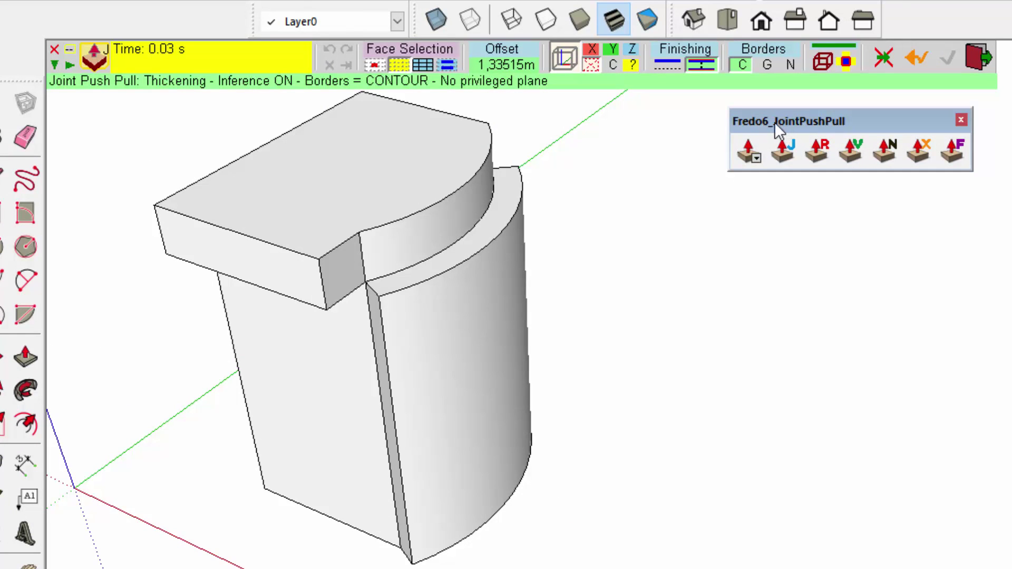
{"action": "left_click_drag", "start_coordinate": [812, 127], "coordinate": [812, 133]}
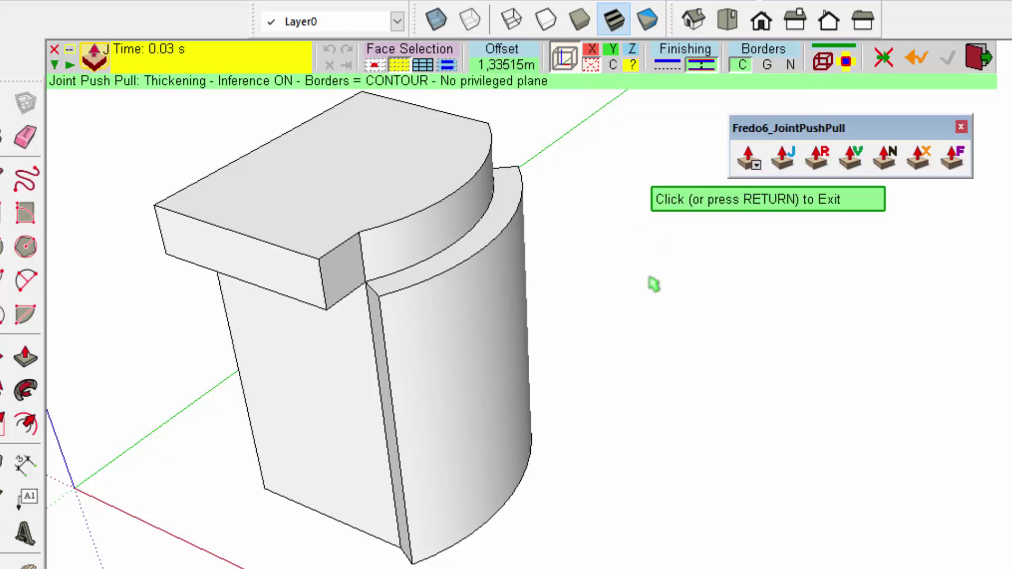
{"action": "left_click", "coordinate": [679, 314]}
Draw a rectangle on the ground and push it up into a box
{"action": "key", "text": "r"}
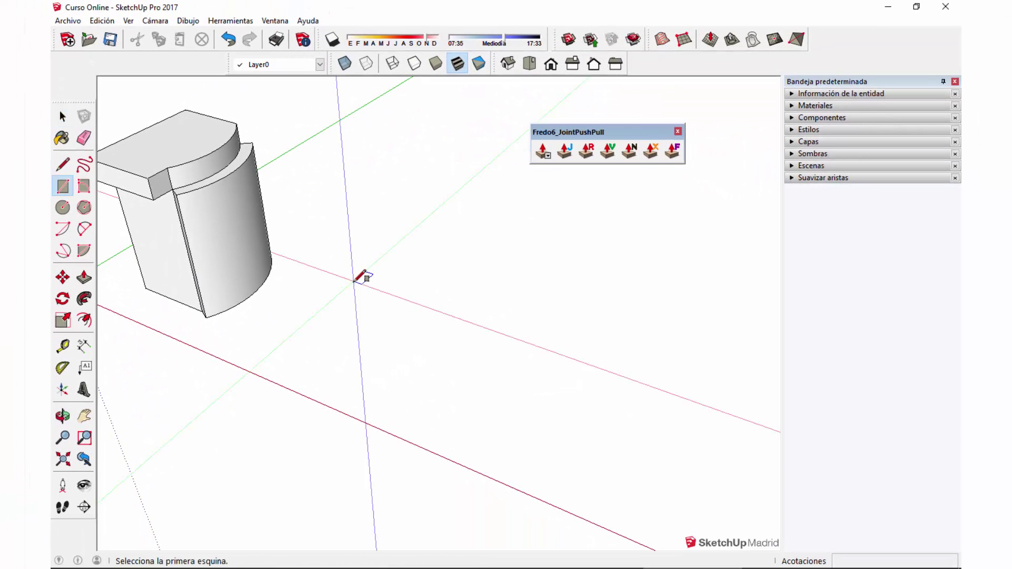
{"action": "left_click", "coordinate": [354, 282]}
{"action": "left_click", "coordinate": [754, 244]}
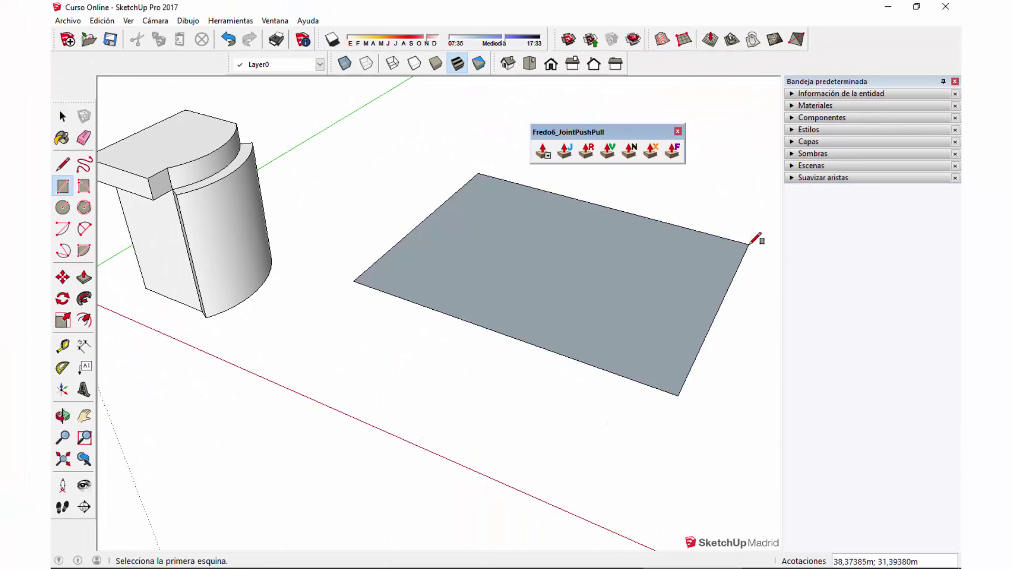
{"action": "key", "text": "p"}
{"action": "left_click", "coordinate": [610, 319]}
{"action": "left_click", "coordinate": [527, 285]}
Draw an arc on the box's front side and erase the middle edge to make a wavy top
{"action": "key", "text": "a"}
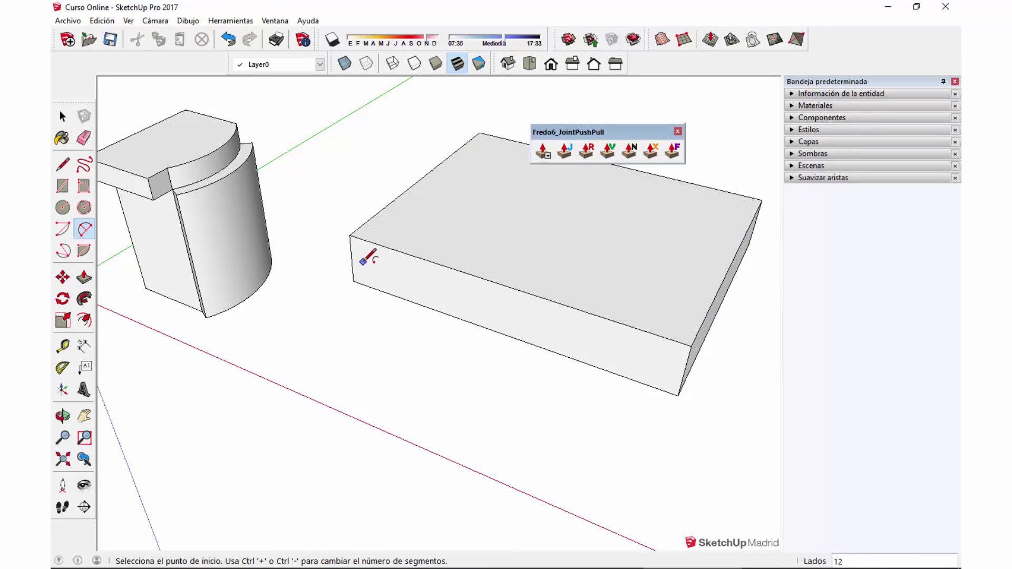
{"action": "left_click", "coordinate": [352, 259]}
{"action": "left_click", "coordinate": [525, 318]}
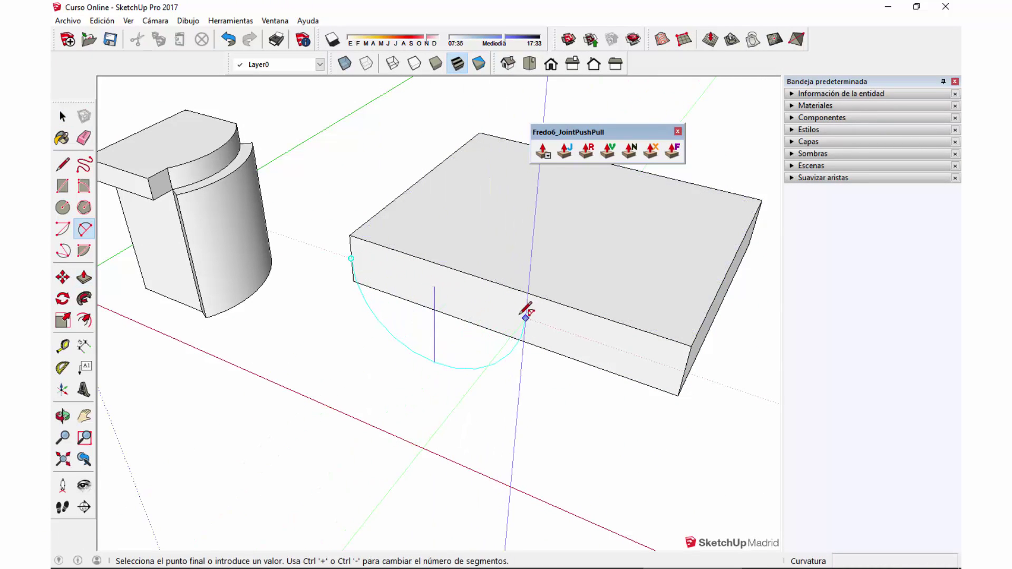
{"action": "left_click", "coordinate": [516, 289]}
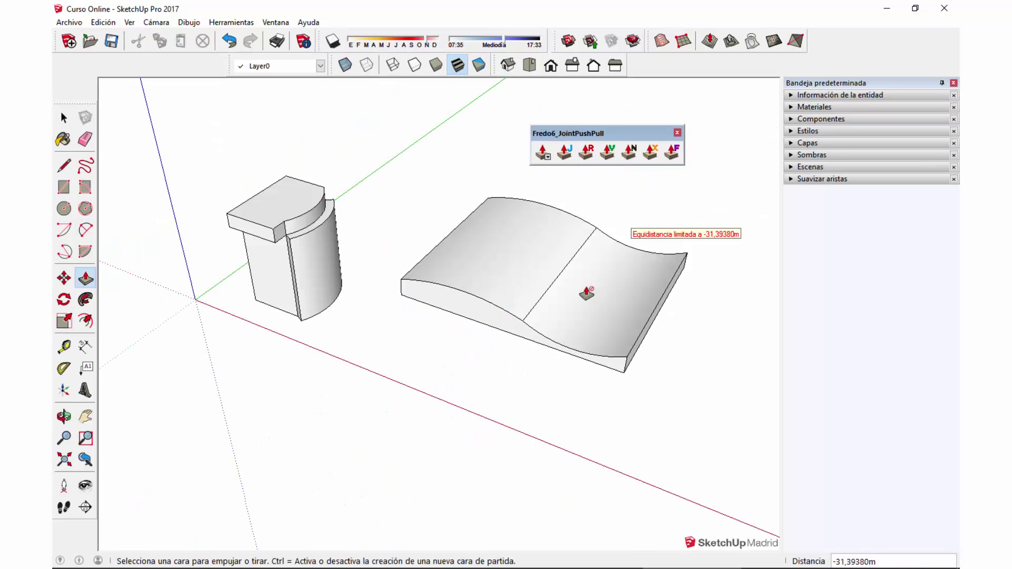
{"action": "key", "text": "e"}
{"action": "left_click", "coordinate": [584, 275], "text": "ctrl"}
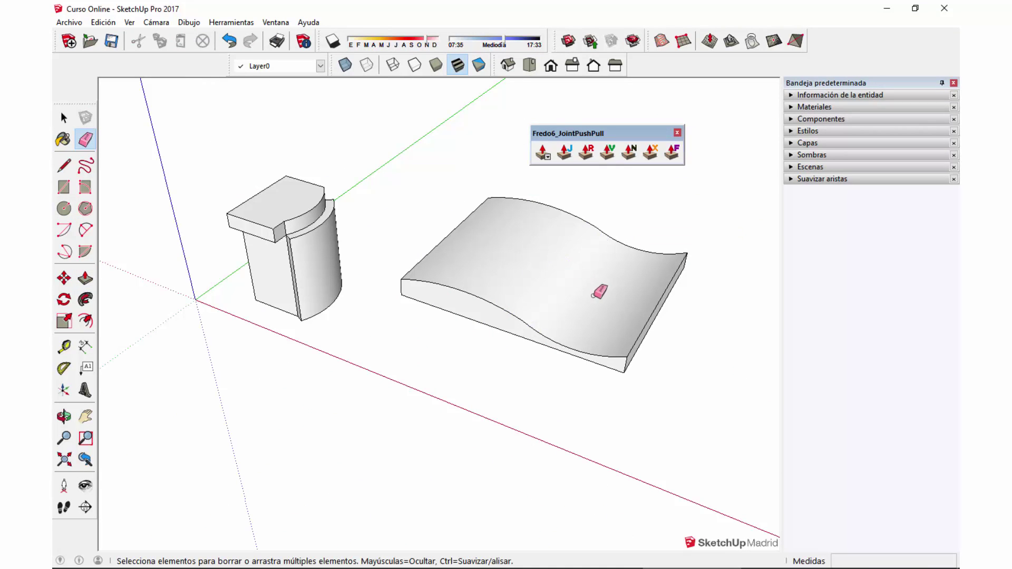
Copy the wavy top surface up and to the right with Move+Ctrl
{"action": "key", "text": "space"}
{"action": "scroll", "coordinate": [596, 287], "scroll_direction": "down", "scroll_amount": 2}
{"action": "left_click", "coordinate": [610, 294]}
{"action": "middle_click_drag", "start_coordinate": [610, 294], "coordinate": [404, 314], "text": "shift"}
{"action": "key", "text": "ctrl+t"}
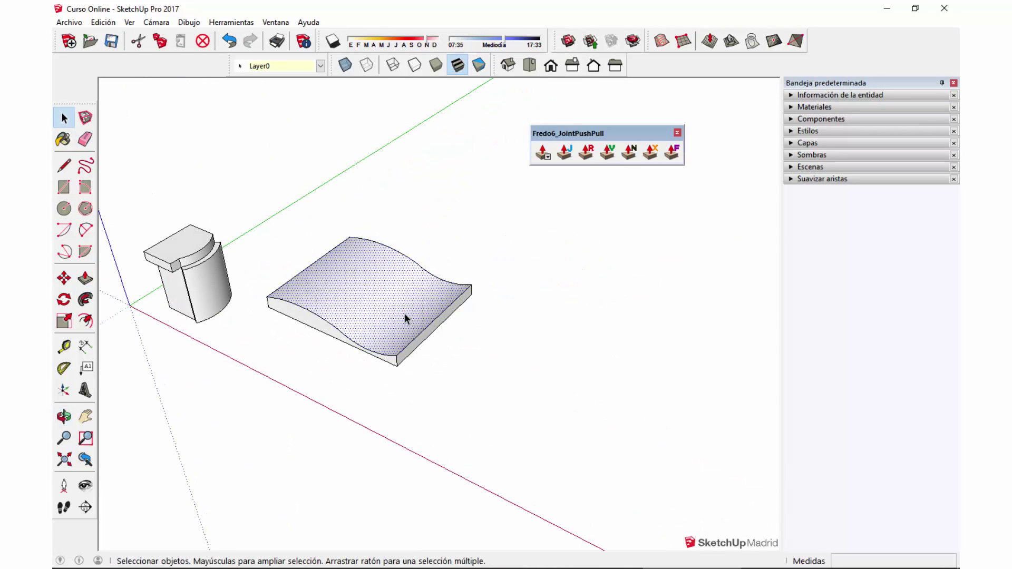
{"action": "key", "text": "m"}
{"action": "left_click", "coordinate": [534, 358]}
{"action": "key", "text": "ctrl"}
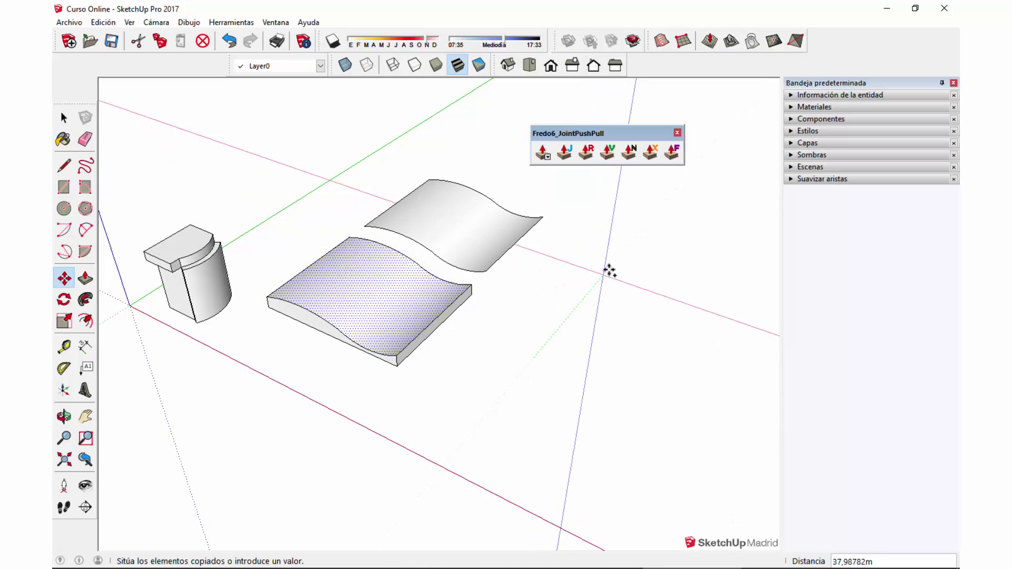
{"action": "left_click", "coordinate": [606, 271]}
{"action": "key", "text": "space"}
{"action": "scroll", "coordinate": [537, 277], "scroll_direction": "up", "scroll_amount": 4}
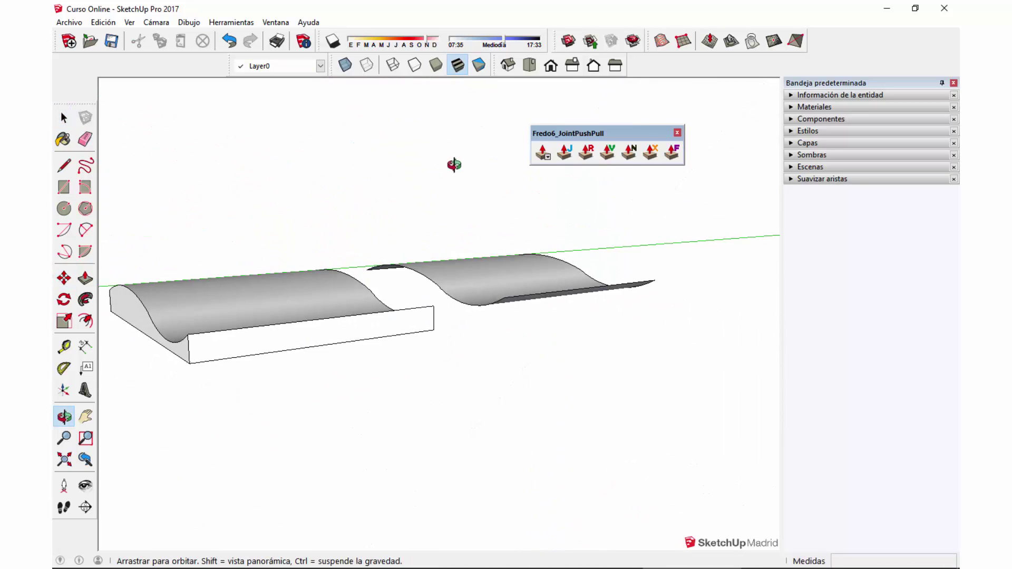
Select the copied wavy surface and start Joint Push Pull on it
{"action": "middle_click_drag", "start_coordinate": [537, 278], "coordinate": [493, 307]}
{"action": "scroll", "coordinate": [564, 276], "scroll_direction": "up", "scroll_amount": 2}
{"action": "mouse_move", "coordinate": [564, 274]}
{"action": "middle_mouse_down"}
{"action": "mouse_move", "coordinate": [479, 335]}
{"action": "mouse_move", "coordinate": [496, 330]}
{"action": "mouse_move", "coordinate": [530, 277]}
{"action": "mouse_move", "coordinate": [584, 176]}
{"action": "mouse_move", "coordinate": [516, 278]}
{"action": "middle_mouse_up"}
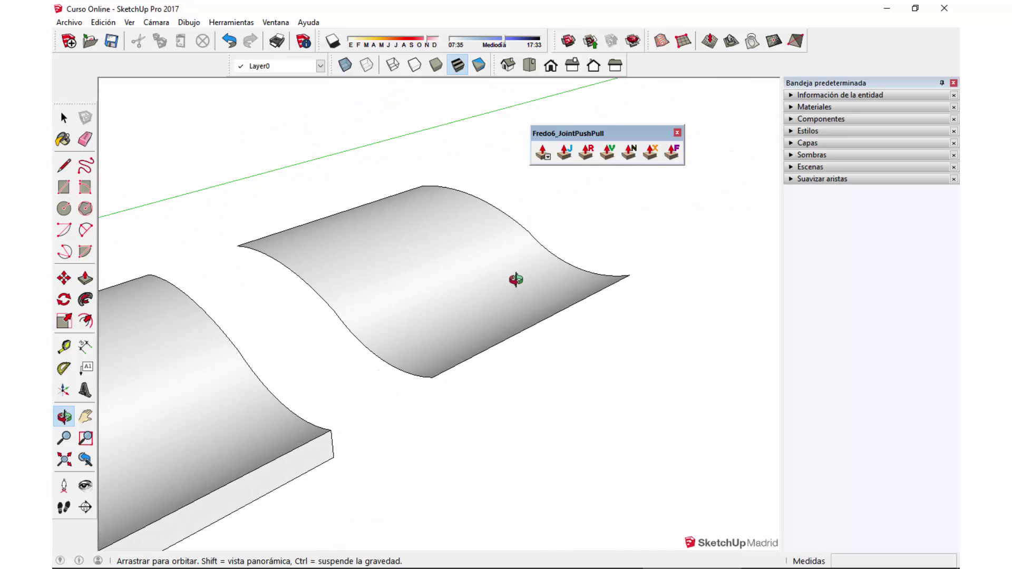
{"action": "key", "text": "space"}
{"action": "left_click", "coordinate": [94, 284]}
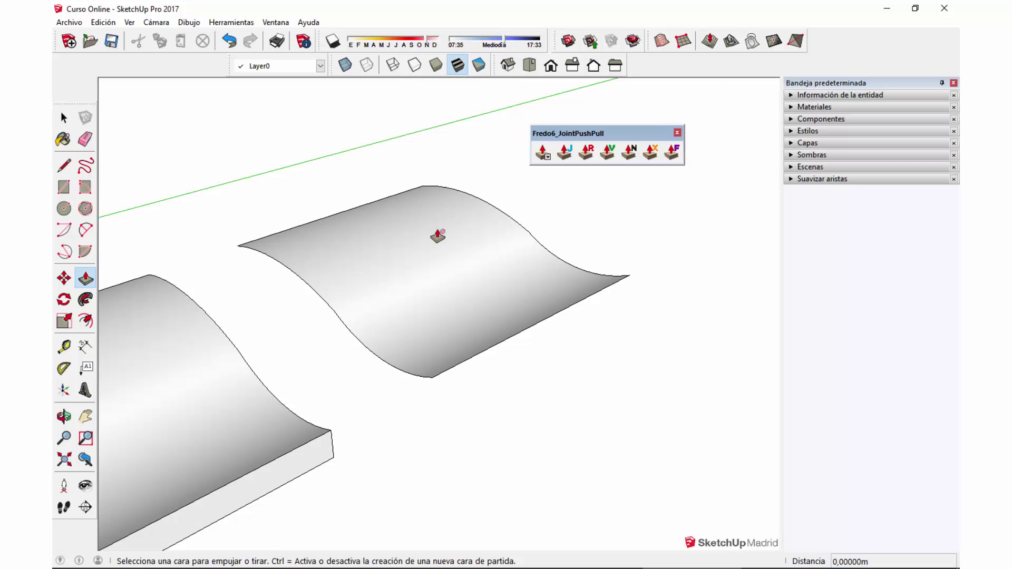
{"action": "key", "text": "space"}
{"action": "middle_click_drag", "start_coordinate": [520, 236], "coordinate": [423, 227]}
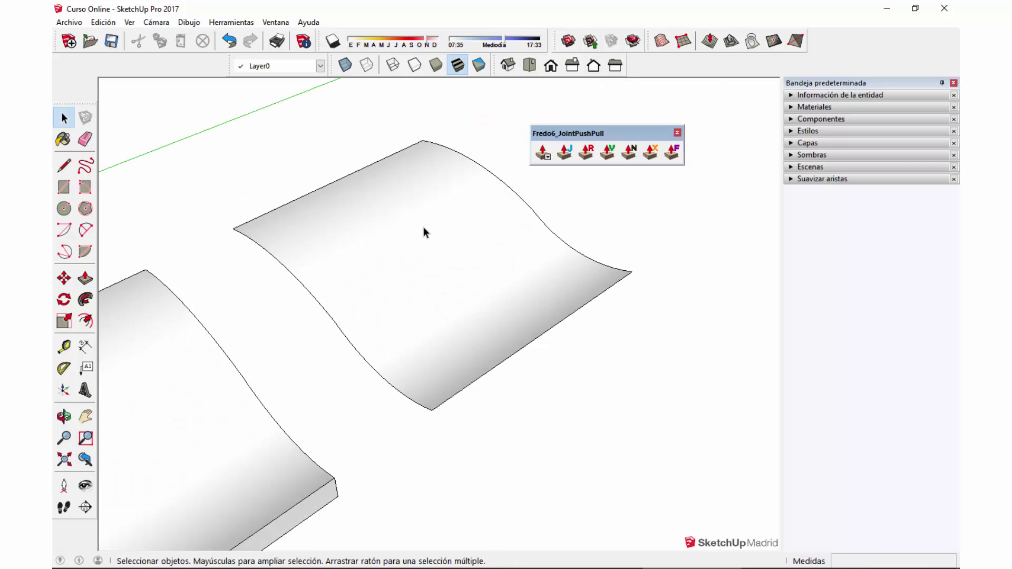
{"action": "left_click", "coordinate": [426, 225]}
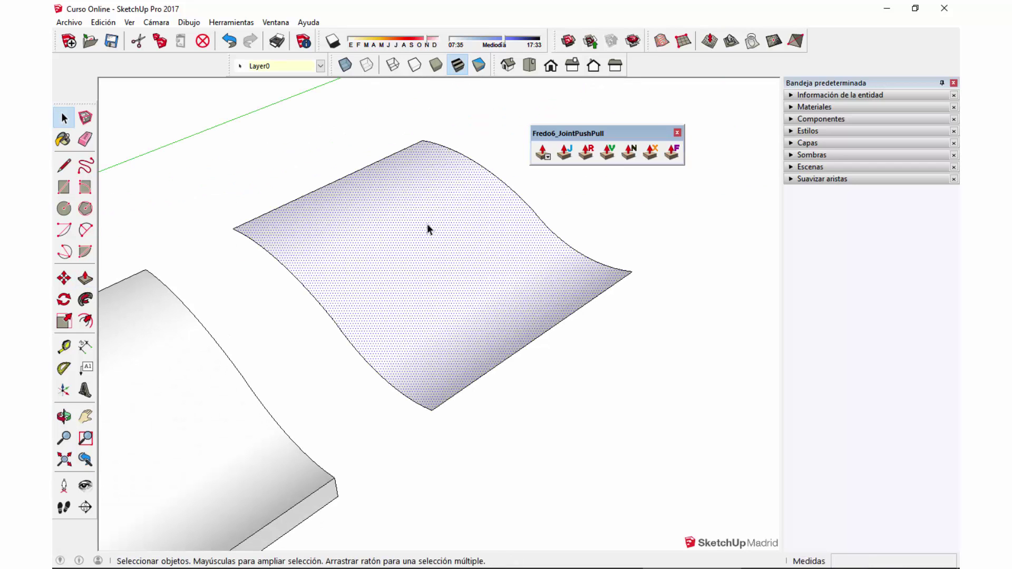
{"action": "left_click", "coordinate": [565, 151]}
Thicken the wavy surface, trying 2 m and 6 m offsets before settling on 1 m
{"action": "mouse_move", "coordinate": [442, 251]}
{"action": "left_mouse_down"}
{"action": "mouse_move", "coordinate": [460, 217]}
{"action": "mouse_move", "coordinate": [467, 237]}
{"action": "left_mouse_up"}
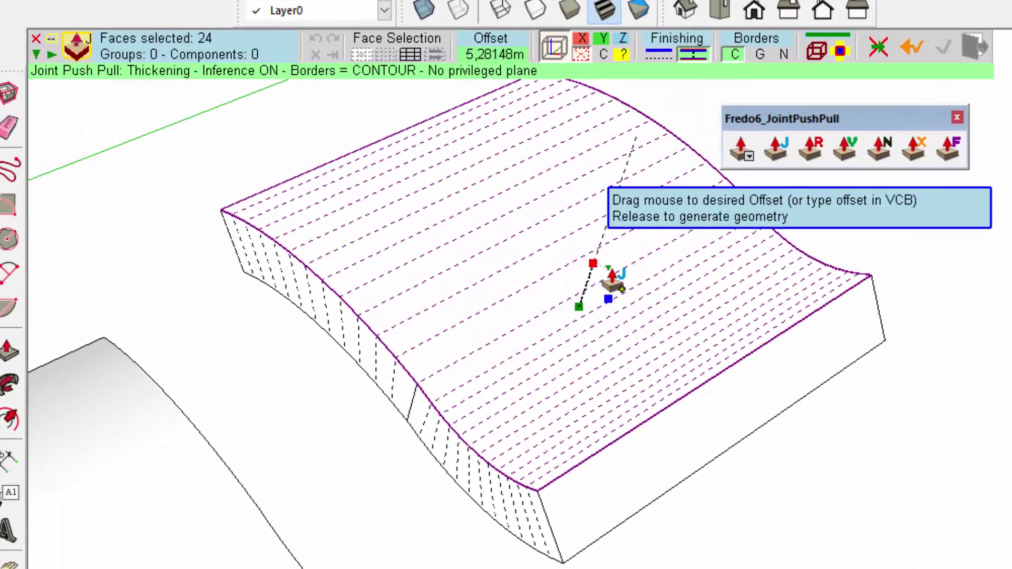
{"action": "left_click_drag", "start_coordinate": [614, 283], "coordinate": [613, 282]}
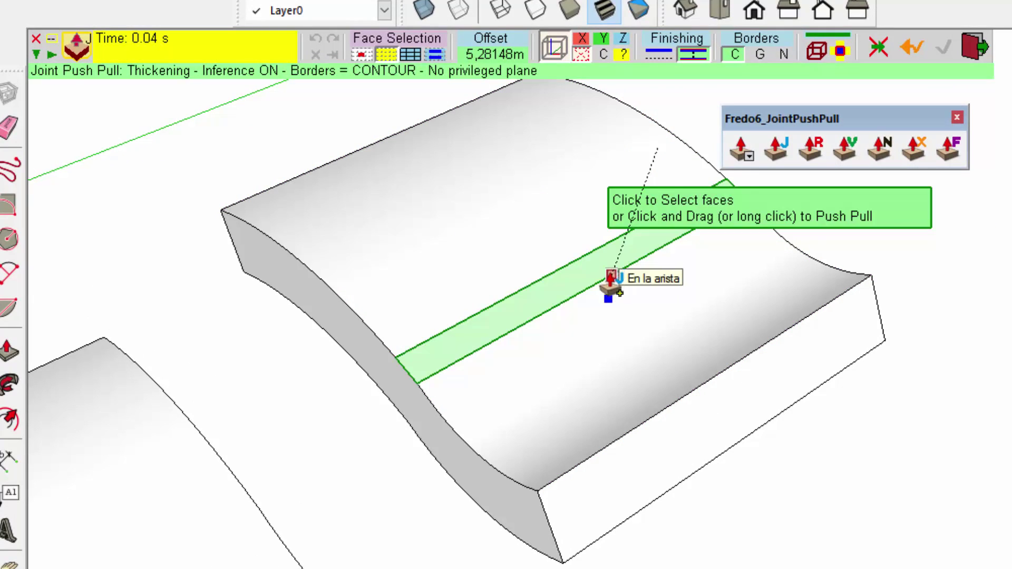
{"action": "left_click", "coordinate": [493, 55]}
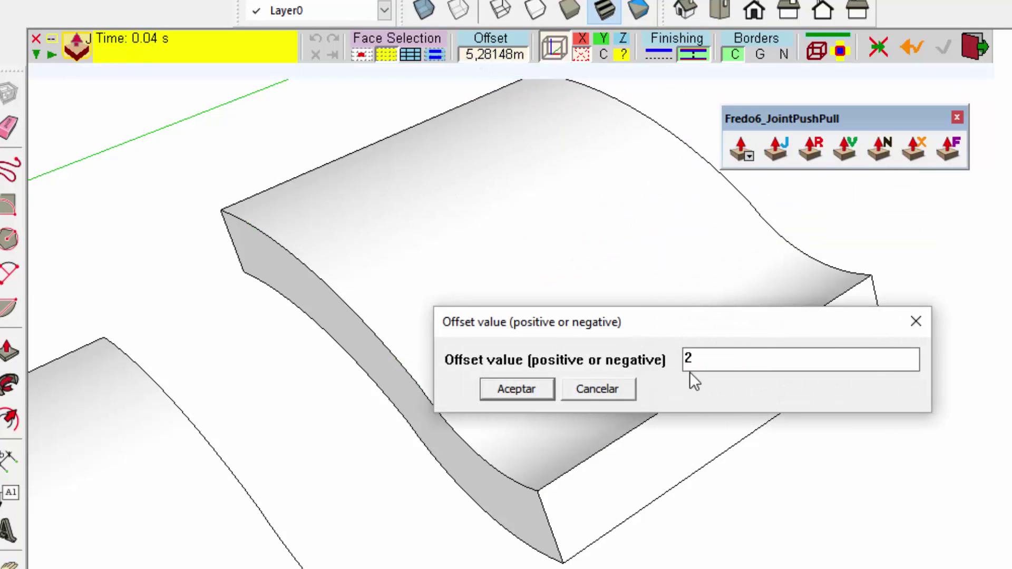
{"action": "left_click", "coordinate": [530, 393]}
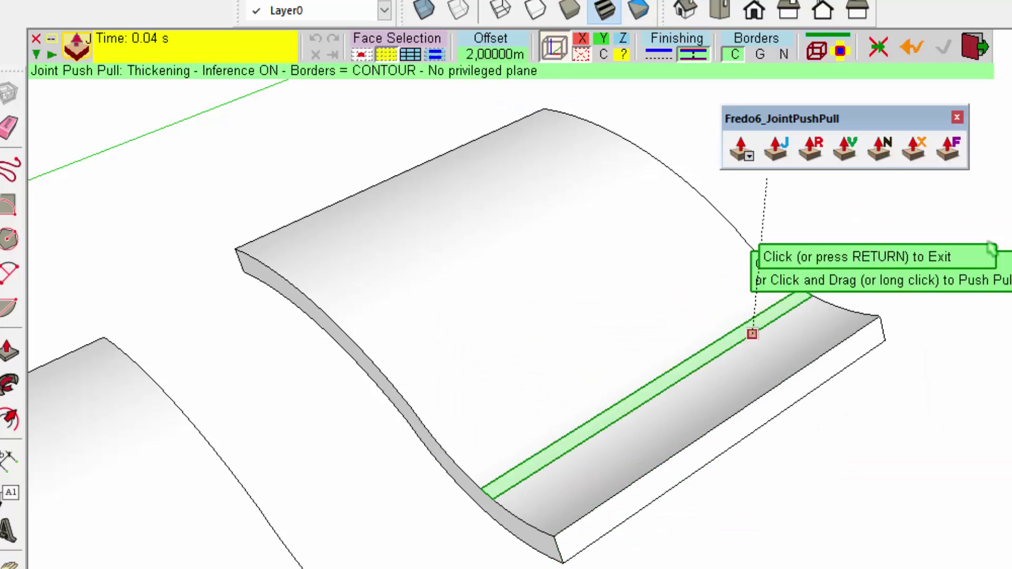
{"action": "left_click", "coordinate": [510, 58]}
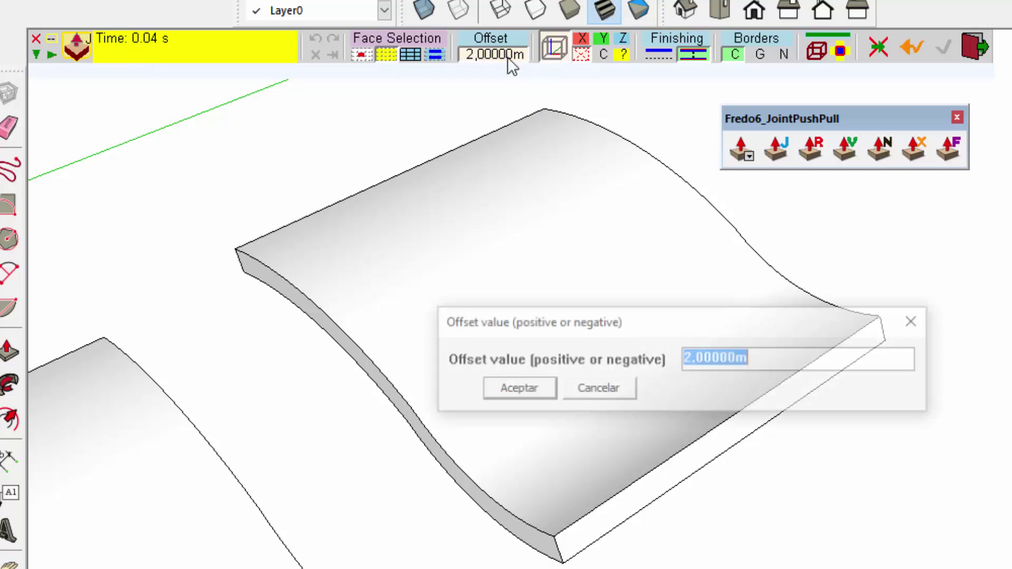
{"action": "type", "text": "6"}
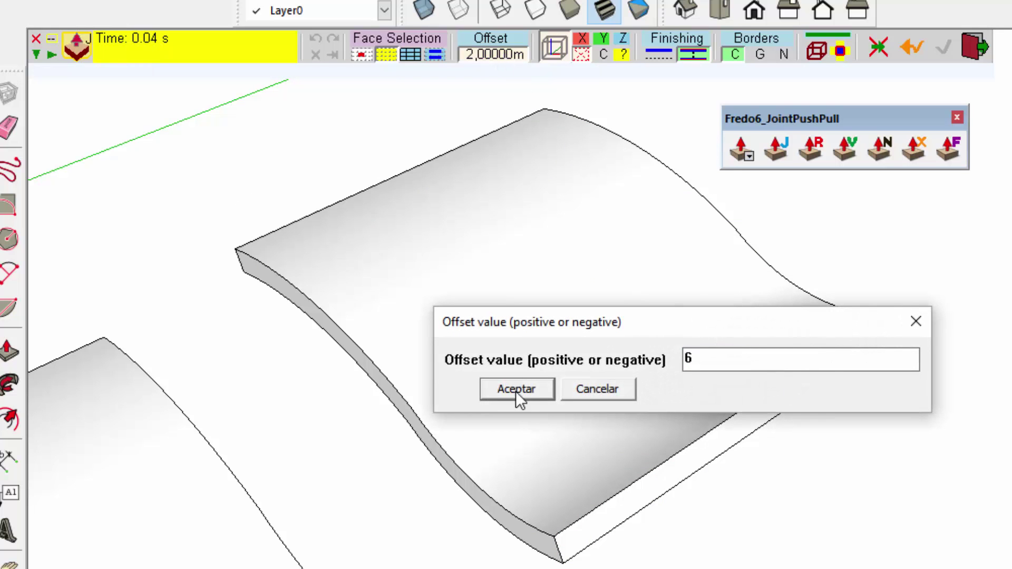
{"action": "left_click", "coordinate": [515, 392]}
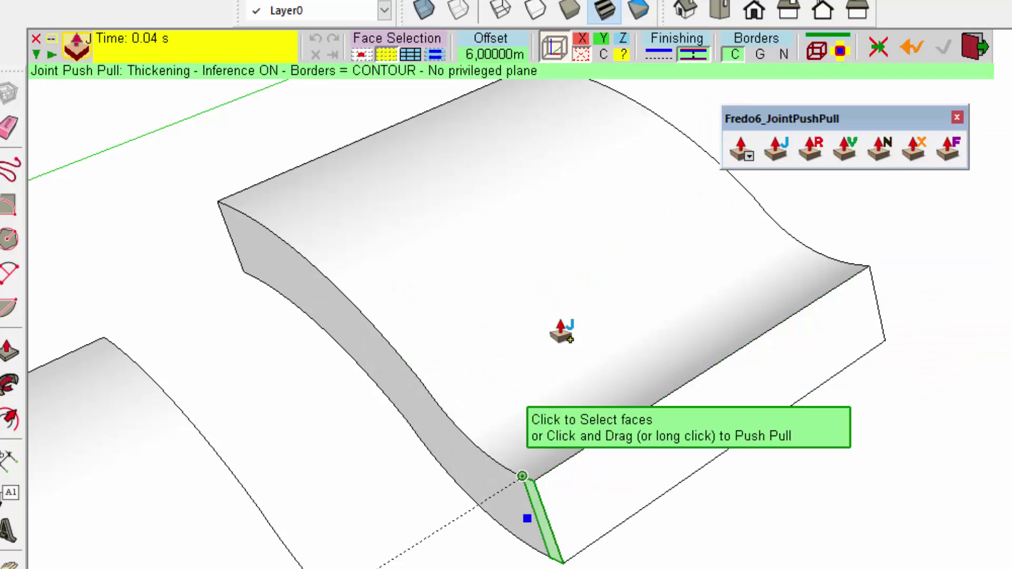
{"action": "left_click", "coordinate": [504, 55]}
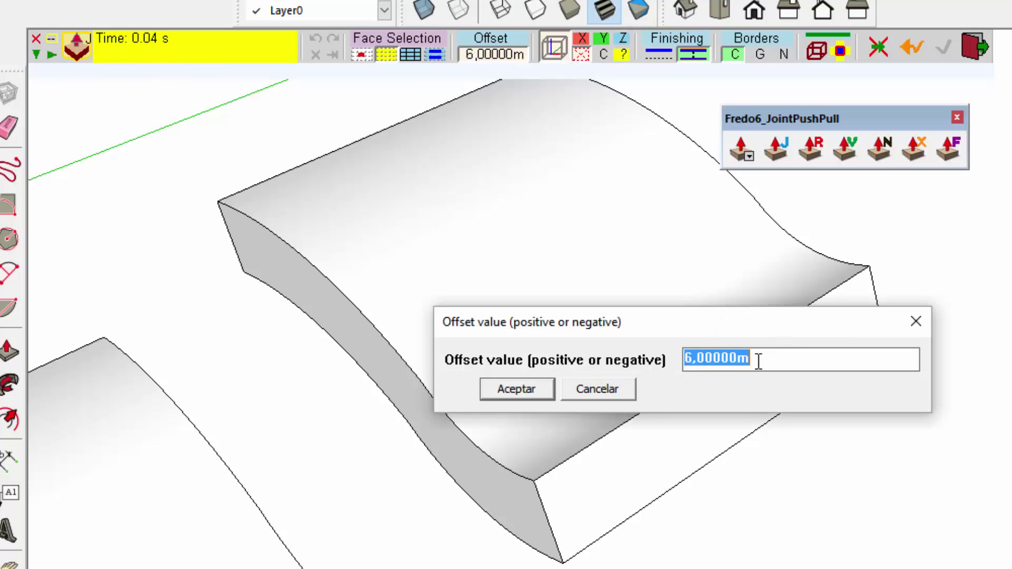
{"action": "left_click", "coordinate": [517, 389]}
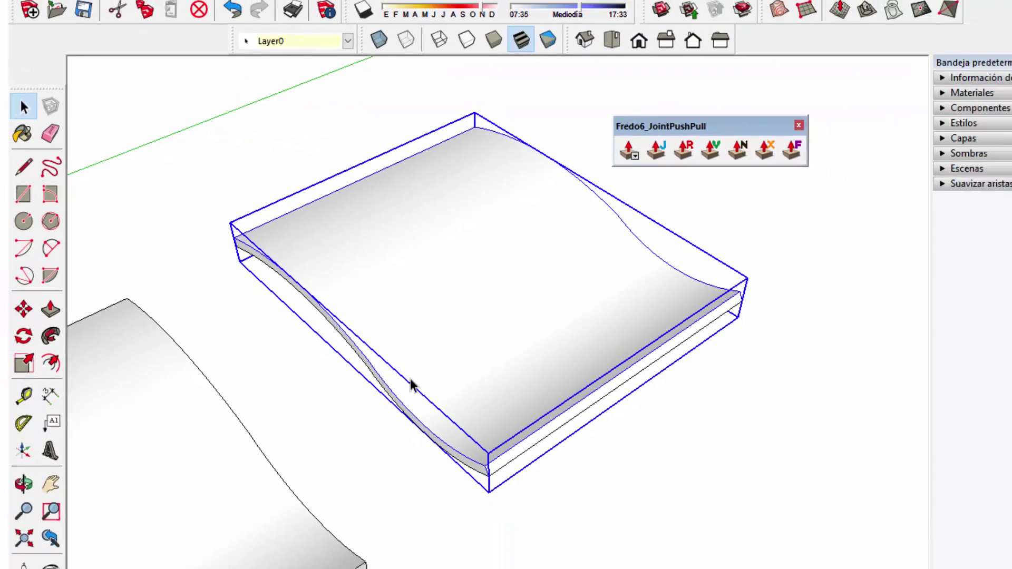
Paint the thickened slab teal with Color A08
{"action": "key", "text": "m"}
{"action": "left_click", "coordinate": [491, 380]}
{"action": "mouse_move", "coordinate": [512, 402]}
{"action": "middle_mouse_down"}
{"action": "mouse_move", "coordinate": [604, 350]}
{"action": "mouse_move", "coordinate": [692, 265]}
{"action": "mouse_move", "coordinate": [656, 346]}
{"action": "mouse_move", "coordinate": [525, 58]}
{"action": "mouse_move", "coordinate": [682, 387]}
{"action": "middle_mouse_up"}
{"action": "key", "text": "space"}
{"action": "key", "text": "b"}
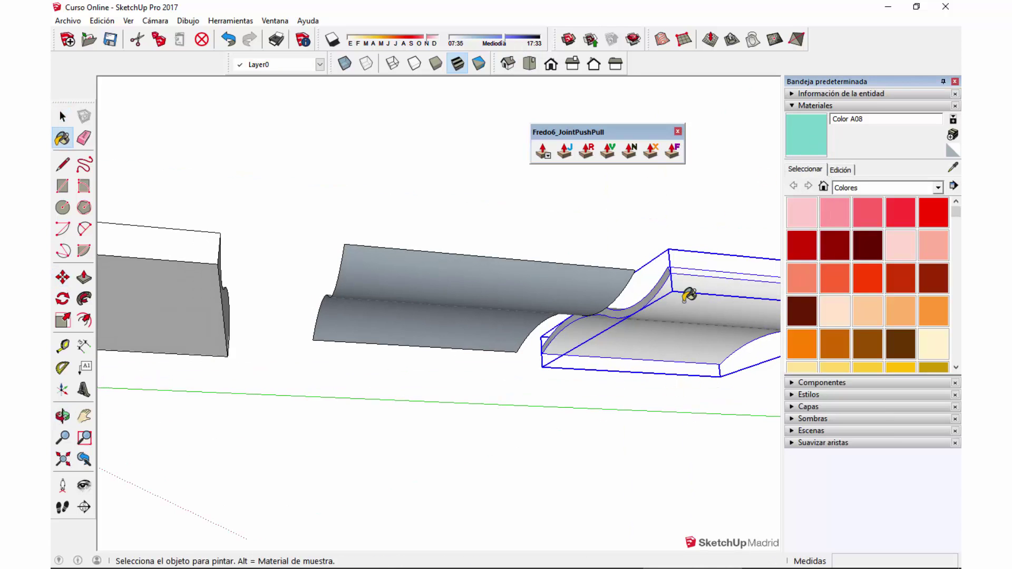
{"action": "left_click", "coordinate": [685, 293]}
{"action": "key", "text": "space"}
{"action": "mouse_move", "coordinate": [653, 434]}
{"action": "middle_mouse_down"}
{"action": "mouse_move", "coordinate": [547, 369]}
{"action": "mouse_move", "coordinate": [322, 341]}
{"action": "mouse_move", "coordinate": [294, 402]}
{"action": "mouse_move", "coordinate": [594, 547]}
{"action": "mouse_move", "coordinate": [703, 498]}
{"action": "mouse_move", "coordinate": [544, 332]}
{"action": "mouse_move", "coordinate": [543, 345]}
{"action": "middle_mouse_up"}
Thicken the middle white wavy face into a slab about 3.08 m thick
{"action": "left_click", "coordinate": [543, 332]}
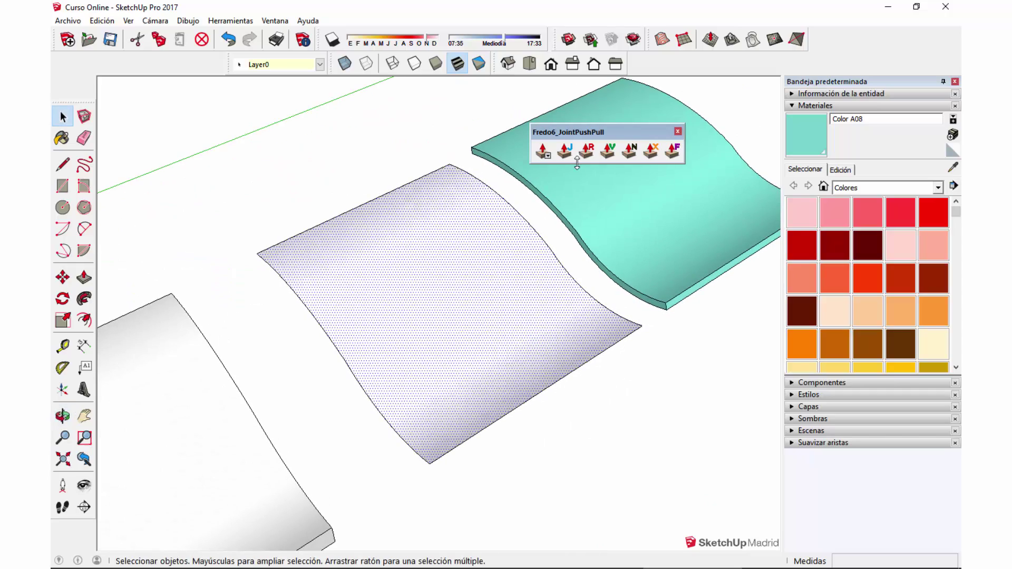
{"action": "left_click", "coordinate": [566, 151]}
{"action": "left_click_drag", "start_coordinate": [400, 264], "coordinate": [408, 256]}
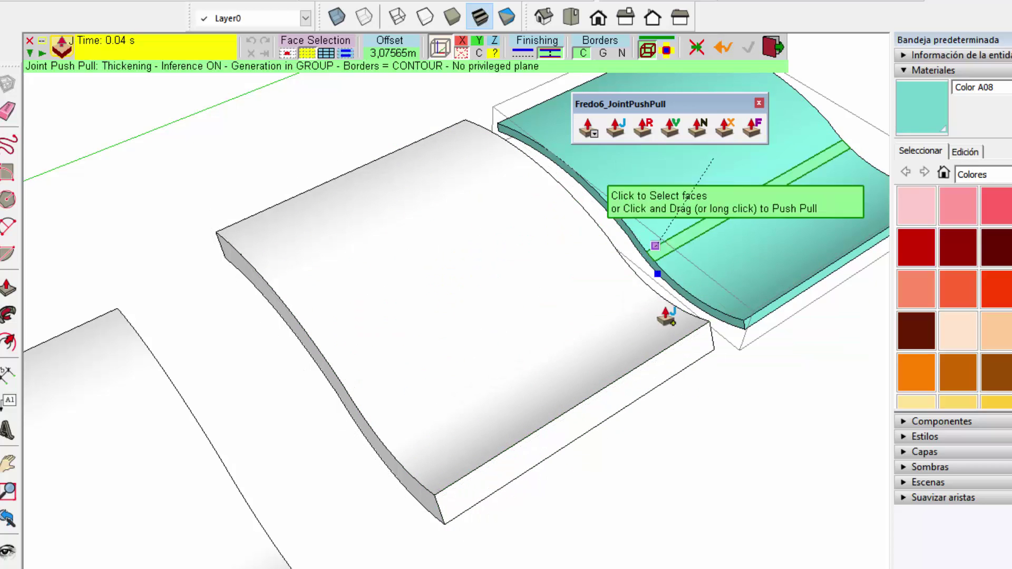
Offset the wavy surface into a separate floating sheet with no borders
{"action": "left_click", "coordinate": [603, 53]}
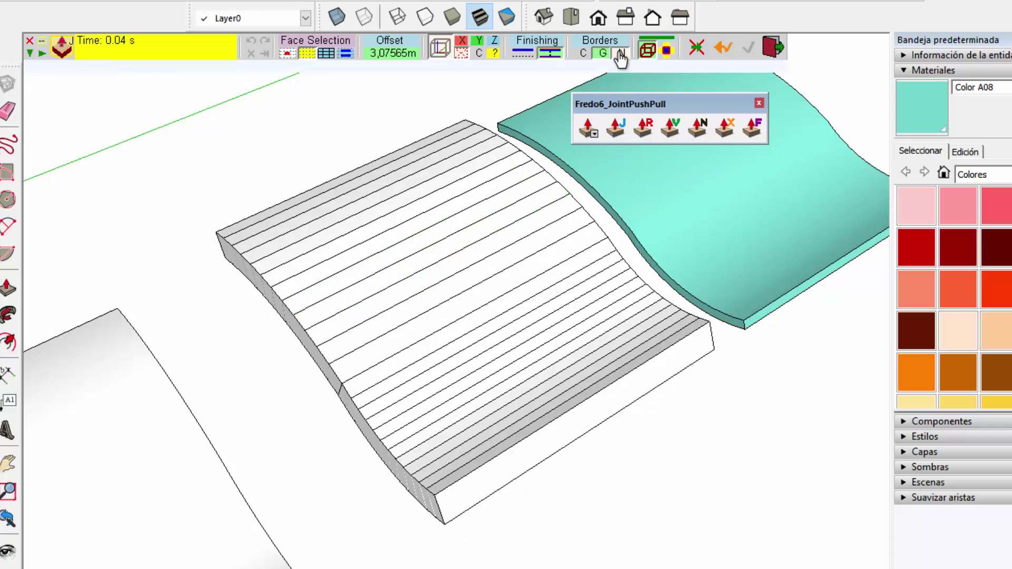
{"action": "left_click", "coordinate": [620, 53]}
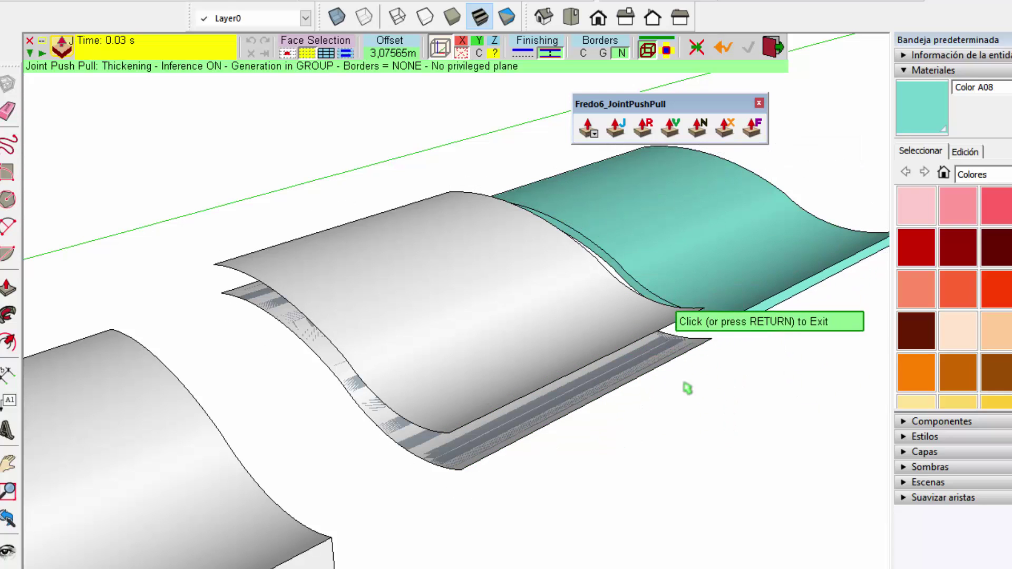
{"action": "mouse_move", "coordinate": [418, 248]}
{"action": "left_mouse_down"}
{"action": "mouse_move", "coordinate": [420, 232]}
{"action": "mouse_move", "coordinate": [436, 255]}
{"action": "left_mouse_up"}
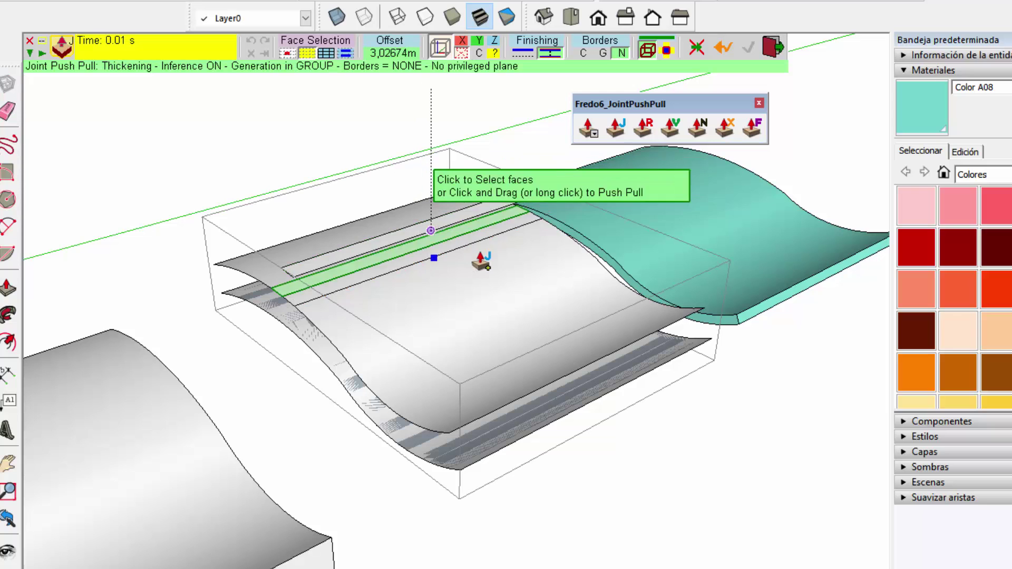
{"action": "key", "text": "space"}
Inside the new group, offset its top face about 5.43 m higher
{"action": "left_click", "coordinate": [442, 252]}
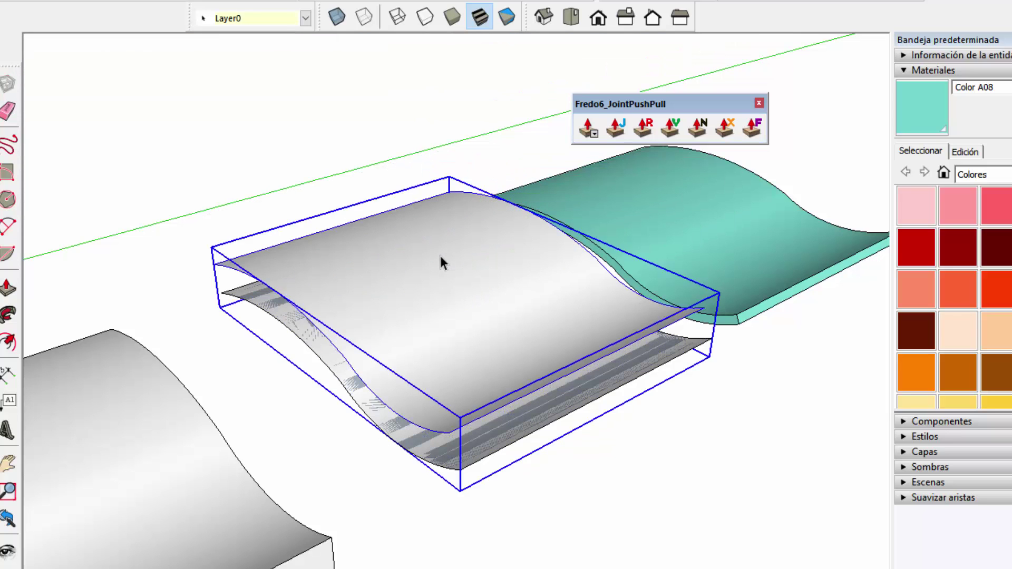
{"action": "double_click", "coordinate": [440, 255]}
{"action": "left_click", "coordinate": [431, 223]}
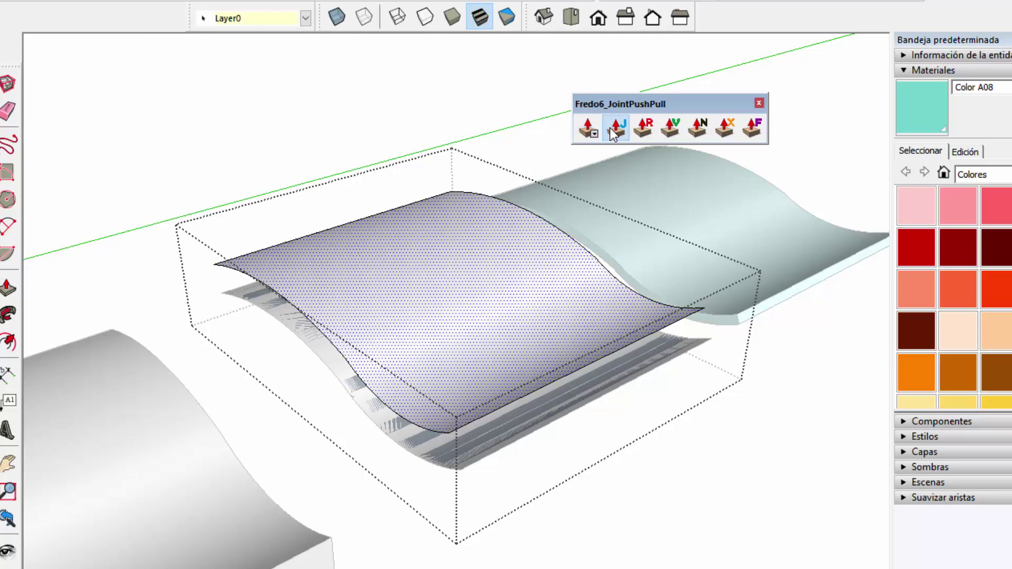
{"action": "left_click", "coordinate": [596, 128]}
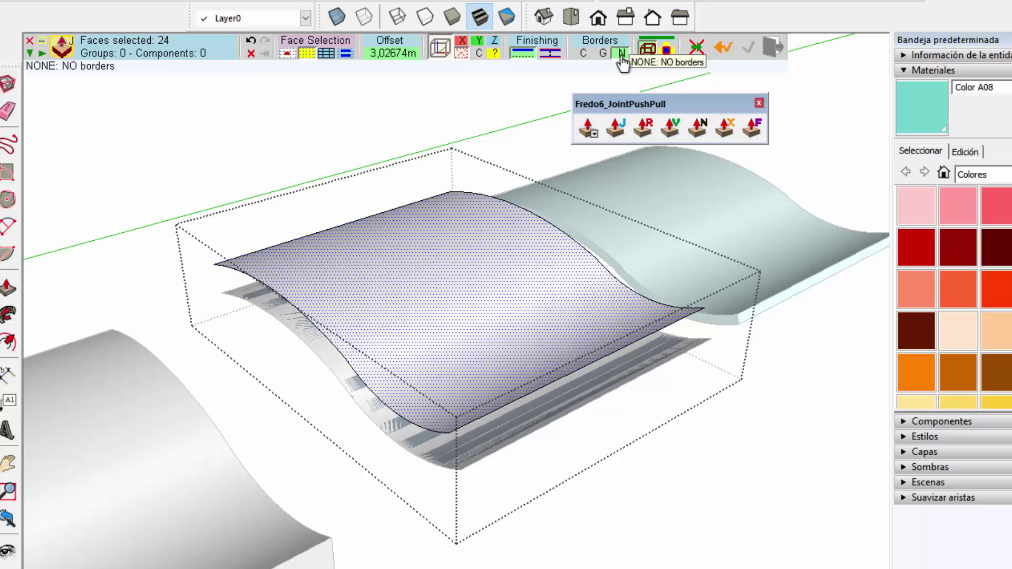
{"action": "left_click_drag", "start_coordinate": [413, 232], "coordinate": [414, 206]}
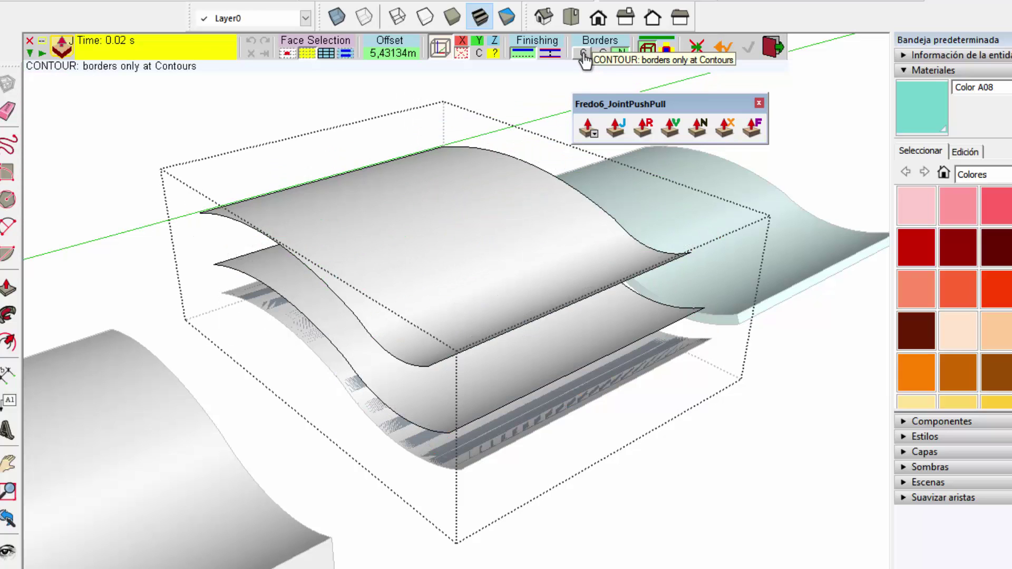
{"action": "key", "text": "space"}
In the nested group, offset the top face with Contour borders into a walled shell
{"action": "left_click", "coordinate": [448, 218]}
{"action": "double_click", "coordinate": [448, 219]}
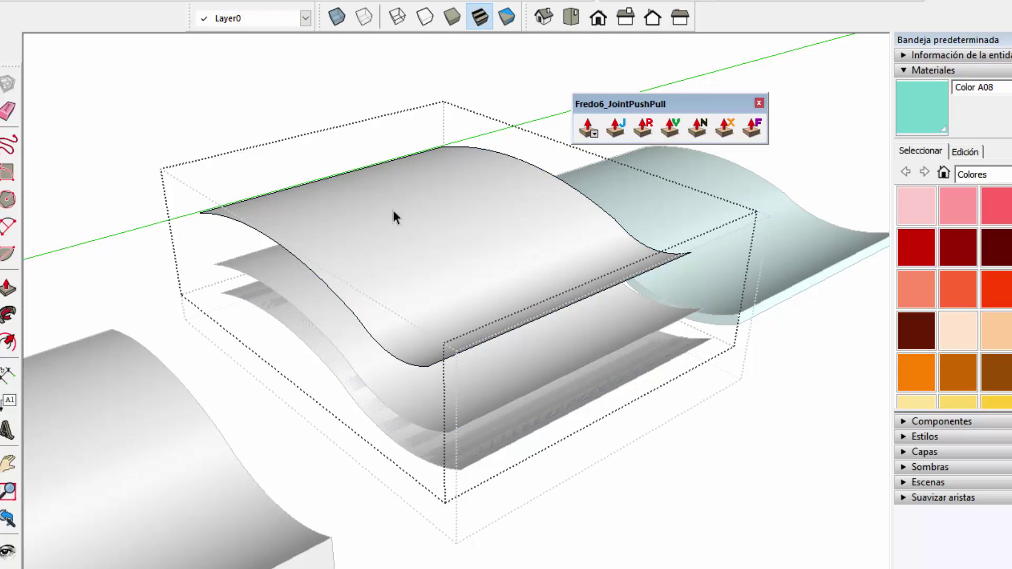
{"action": "left_click", "coordinate": [454, 225]}
{"action": "left_click", "coordinate": [618, 129]}
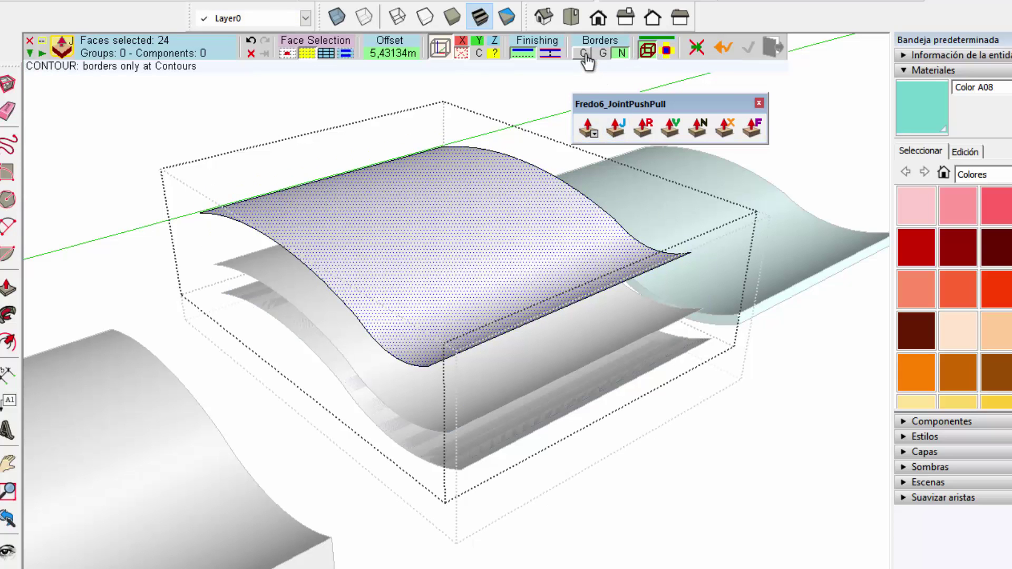
{"action": "left_click", "coordinate": [585, 53]}
{"action": "left_click_drag", "start_coordinate": [391, 214], "coordinate": [390, 198]}
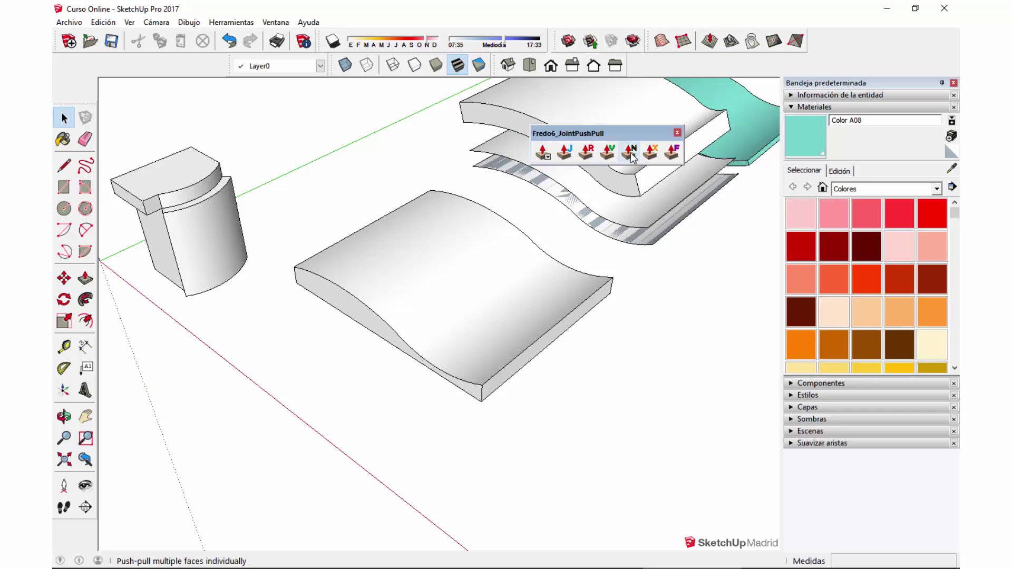
Push every face of the central wavy slab out about 2.63 m with Joint Push Pull Normal
{"action": "left_click", "coordinate": [473, 262]}
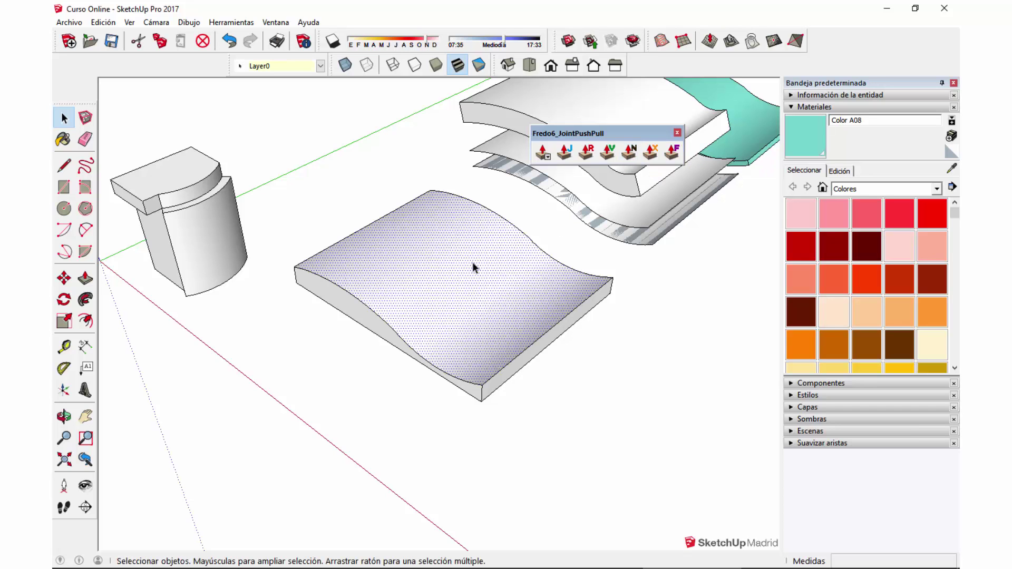
{"action": "triple_click", "coordinate": [494, 295]}
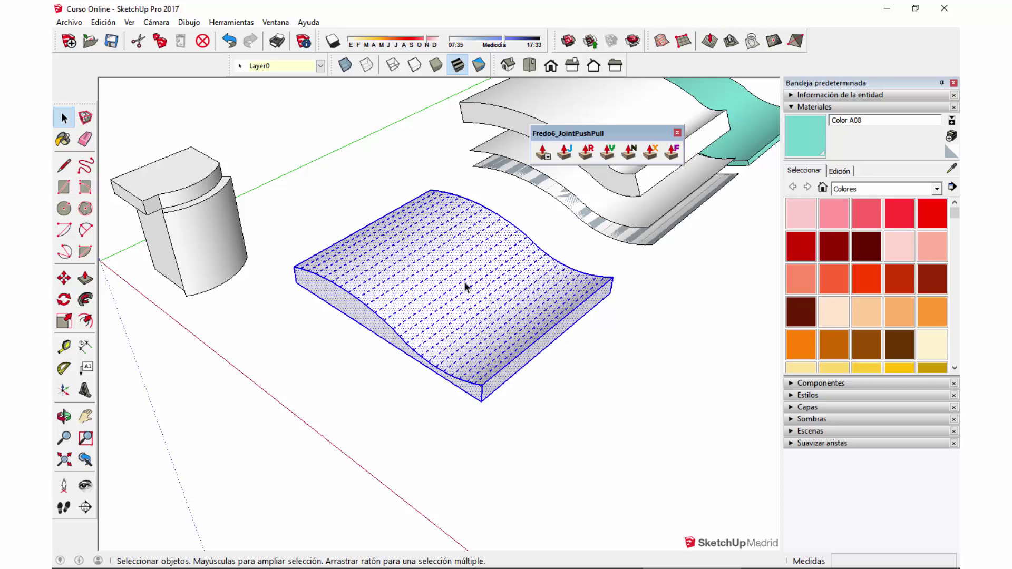
{"action": "left_click", "coordinate": [630, 154]}
{"action": "scroll", "coordinate": [304, 268], "scroll_direction": "up", "scroll_amount": 4}
{"action": "scroll", "coordinate": [299, 259], "scroll_direction": "up", "scroll_amount": 2}
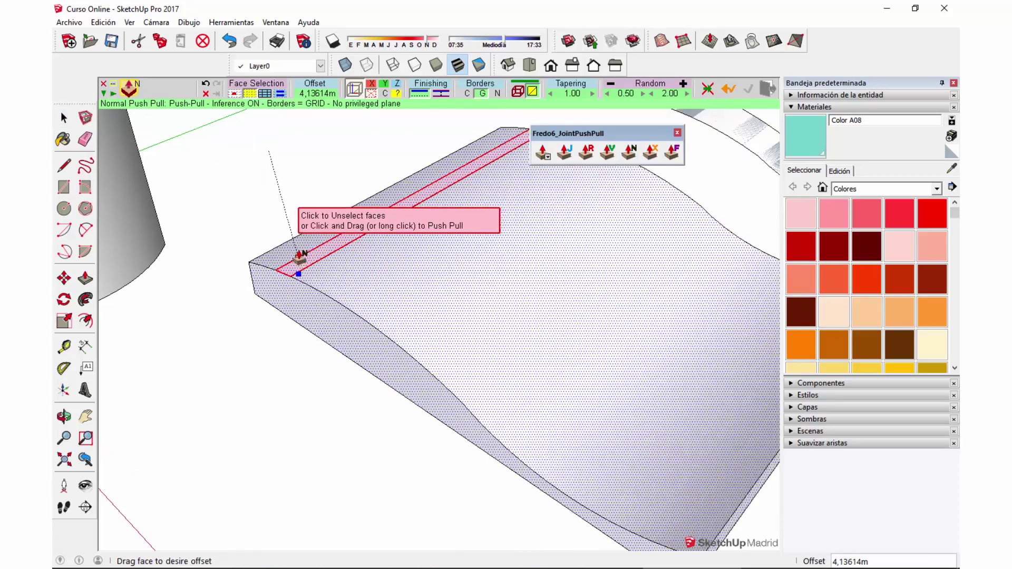
{"action": "left_click_drag", "start_coordinate": [300, 257], "coordinate": [315, 235]}
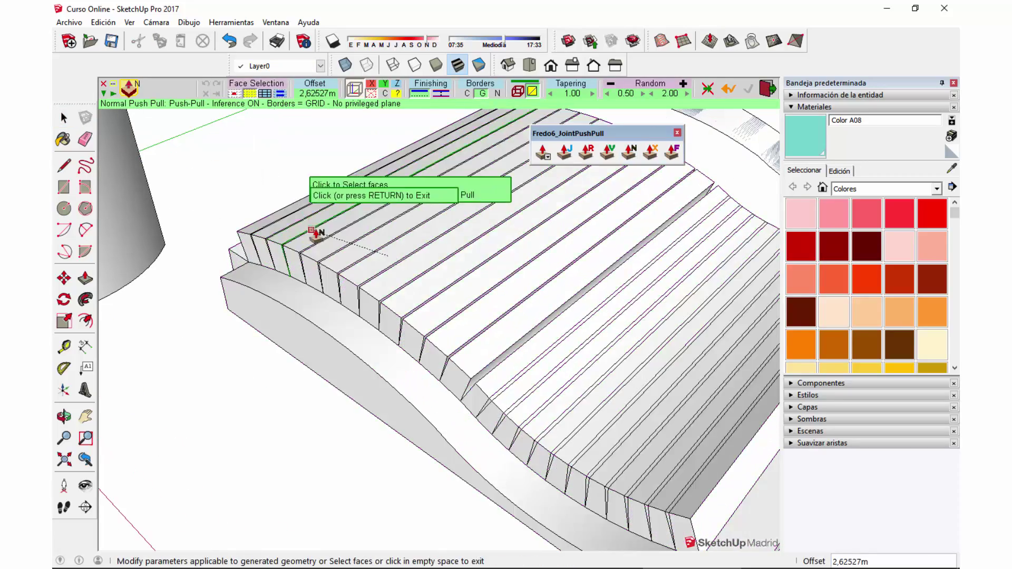
{"action": "key", "text": "Return"}
{"action": "scroll", "coordinate": [491, 348], "scroll_direction": "down", "scroll_amount": 3}
{"action": "scroll", "coordinate": [564, 406], "scroll_direction": "down", "scroll_amount": 1}
{"action": "scroll", "coordinate": [556, 414], "scroll_direction": "down", "scroll_amount": 1}
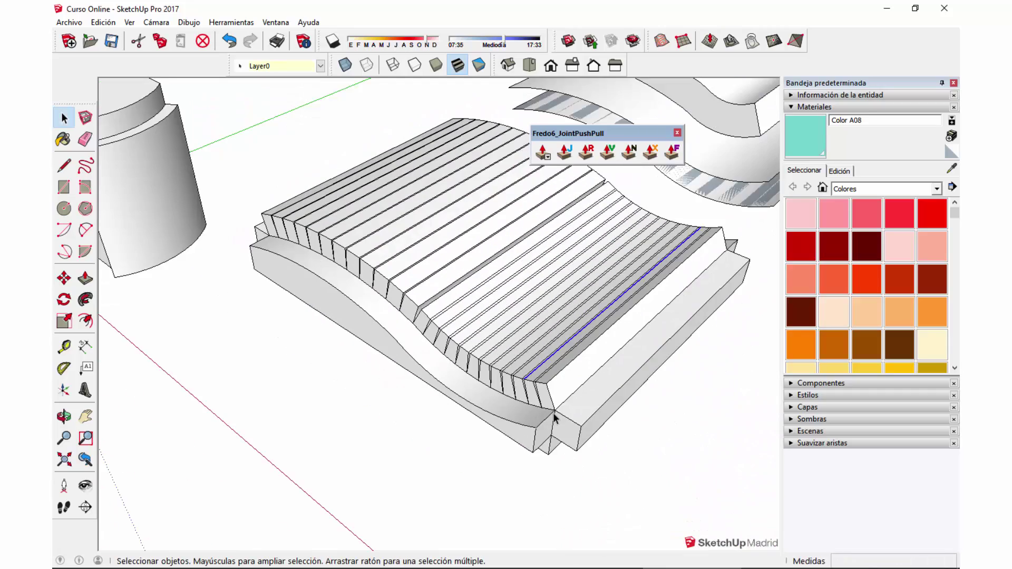
{"action": "scroll", "coordinate": [633, 402], "scroll_direction": "down", "scroll_amount": 1}
Select the cylinder's curved side and push its faces out individually into raised strips
{"action": "left_click", "coordinate": [299, 265]}
{"action": "scroll", "coordinate": [299, 265], "scroll_direction": "up", "scroll_amount": 2}
{"action": "triple_click", "coordinate": [302, 264]}
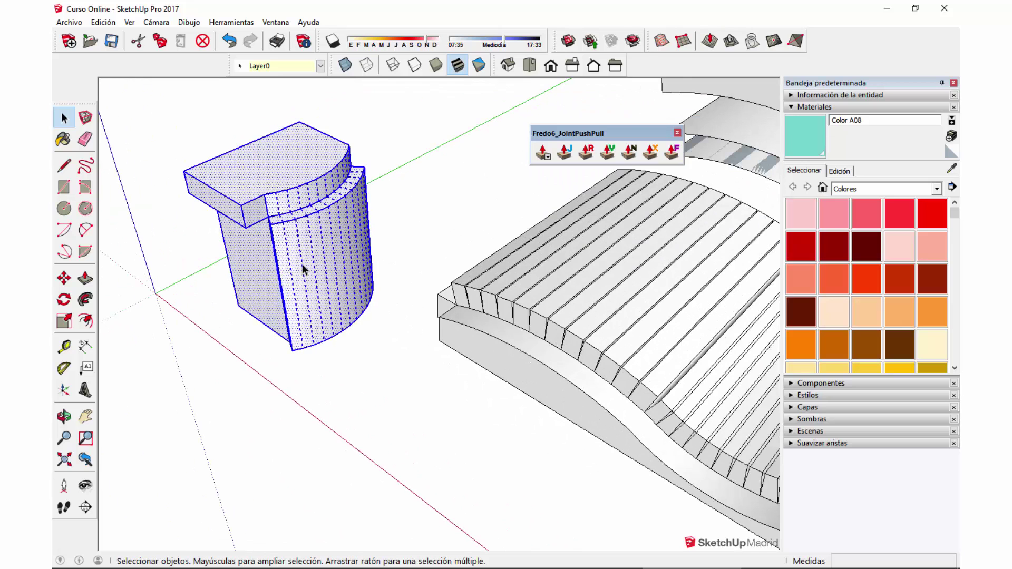
{"action": "scroll", "coordinate": [302, 264], "scroll_direction": "up", "scroll_amount": 2}
{"action": "left_click", "coordinate": [348, 239]}
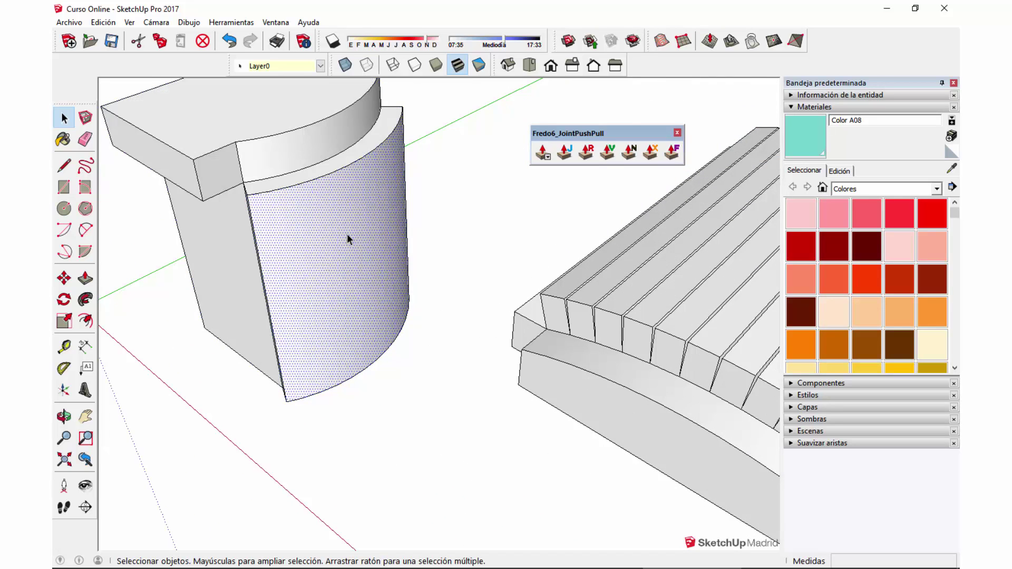
{"action": "left_click", "coordinate": [637, 152]}
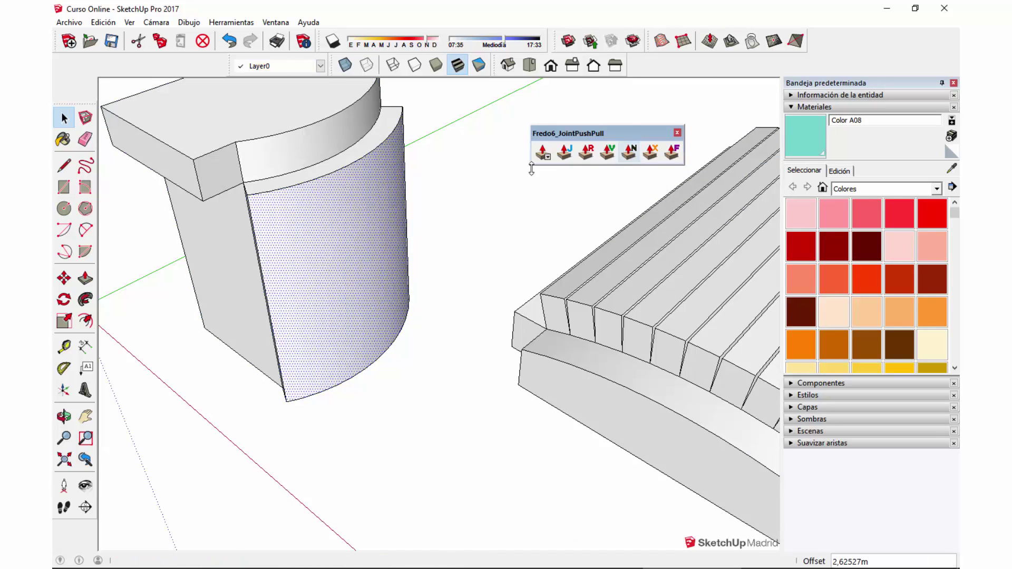
{"action": "left_click_drag", "start_coordinate": [380, 181], "coordinate": [436, 199]}
{"action": "key", "text": "Return"}
{"action": "scroll", "coordinate": [352, 220], "scroll_direction": "down", "scroll_amount": 5}
Draw a new square on empty ground beside the test models
{"action": "scroll", "coordinate": [353, 221], "scroll_direction": "down", "scroll_amount": 3}
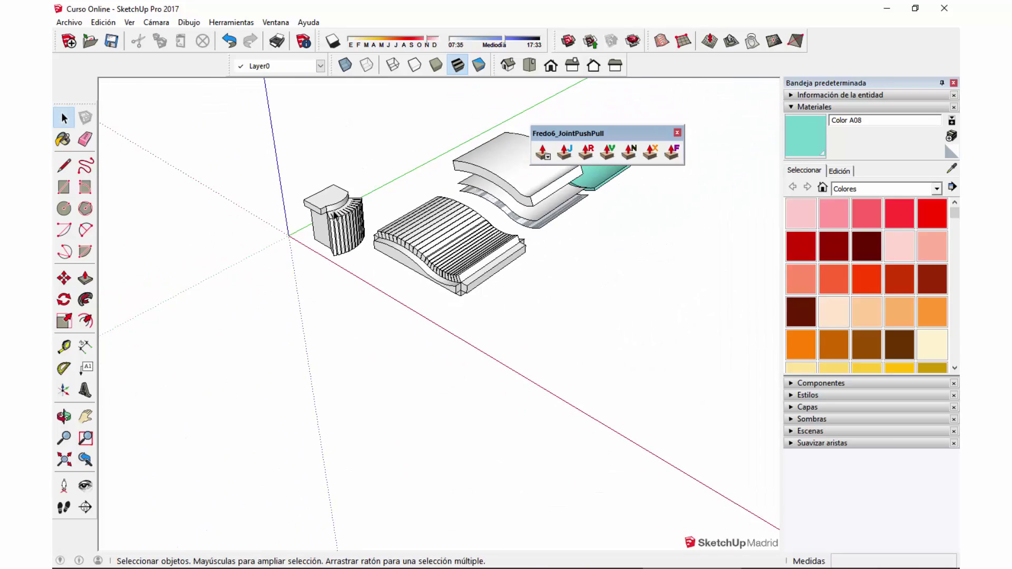
{"action": "middle_click_drag", "start_coordinate": [435, 228], "coordinate": [390, 301]}
{"action": "scroll", "coordinate": [390, 302], "scroll_direction": "up", "scroll_amount": 3}
{"action": "scroll", "coordinate": [390, 302], "scroll_direction": "down", "scroll_amount": 1}
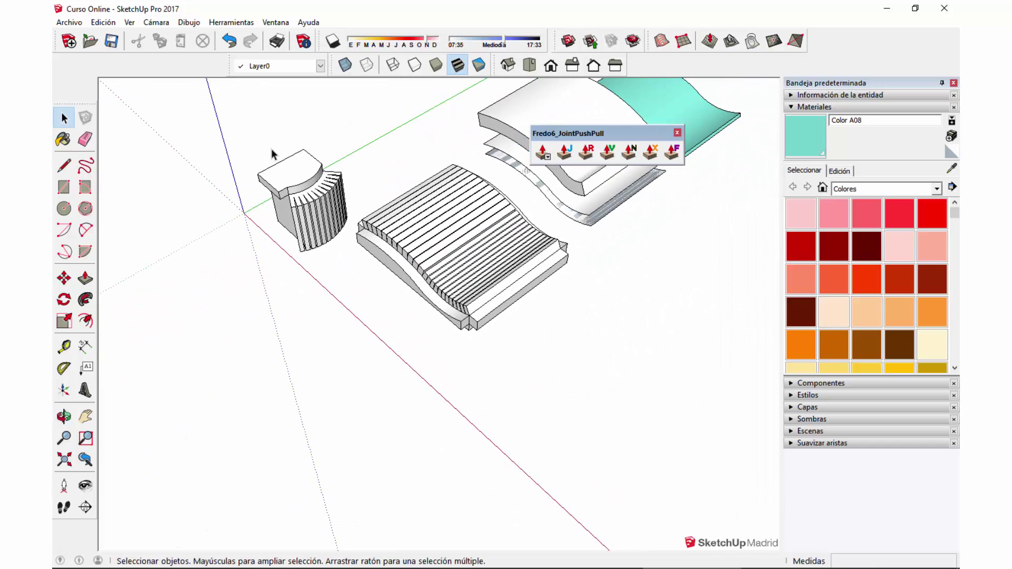
{"action": "scroll", "coordinate": [343, 216], "scroll_direction": "up", "scroll_amount": 1}
{"action": "scroll", "coordinate": [351, 247], "scroll_direction": "up", "scroll_amount": 1}
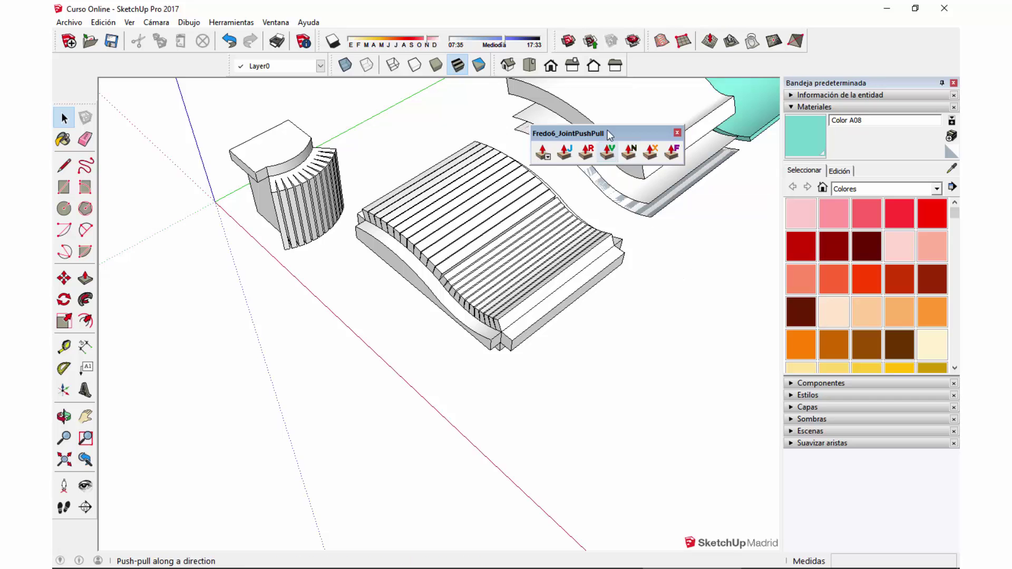
{"action": "middle_click_drag", "start_coordinate": [705, 343], "coordinate": [443, 290]}
{"action": "key", "text": "r"}
{"action": "left_click", "coordinate": [436, 335]}
{"action": "left_click", "coordinate": [594, 338]}
{"action": "mouse_move", "coordinate": [595, 338]}
{"action": "middle_mouse_down"}
{"action": "mouse_move", "coordinate": [576, 319]}
{"action": "mouse_move", "coordinate": [596, 269]}
{"action": "middle_mouse_up"}
Draw a slanted direction line from the square's corner, erasing the helper edges
{"action": "key", "text": "l"}
{"action": "left_click", "coordinate": [594, 298]}
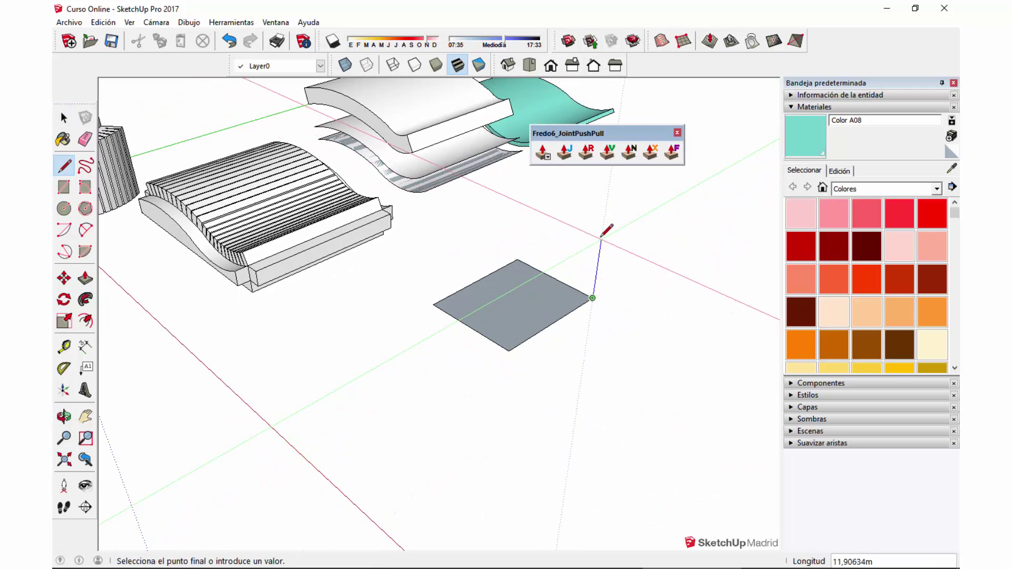
{"action": "left_click", "coordinate": [602, 238]}
{"action": "key", "text": "space"}
{"action": "mouse_move", "coordinate": [602, 267]}
{"action": "middle_mouse_down"}
{"action": "mouse_move", "coordinate": [606, 192]}
{"action": "mouse_move", "coordinate": [602, 318]}
{"action": "middle_mouse_up"}
{"action": "key", "text": "l"}
{"action": "left_click", "coordinate": [592, 313]}
{"action": "left_click", "coordinate": [570, 227]}
{"action": "key", "text": "space"}
{"action": "mouse_move", "coordinate": [613, 271]}
{"action": "middle_mouse_down"}
{"action": "mouse_move", "coordinate": [664, 230]}
{"action": "mouse_move", "coordinate": [631, 242]}
{"action": "middle_mouse_up"}
{"action": "key", "text": "e"}
{"action": "left_click_drag", "start_coordinate": [633, 217], "coordinate": [614, 185]}
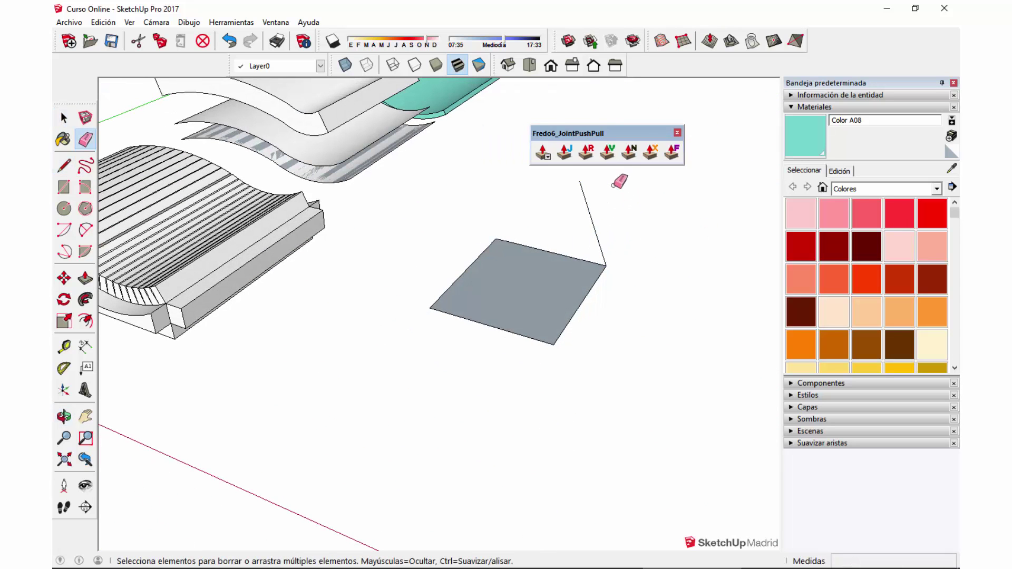
{"action": "key", "text": "space"}
Push the square along the slanted line into a slanted box
{"action": "mouse_move", "coordinate": [540, 276]}
{"action": "middle_mouse_down"}
{"action": "mouse_move", "coordinate": [609, 261]}
{"action": "mouse_move", "coordinate": [644, 179]}
{"action": "mouse_move", "coordinate": [741, 176]}
{"action": "mouse_move", "coordinate": [580, 204]}
{"action": "middle_mouse_up"}
{"action": "left_click", "coordinate": [610, 153]}
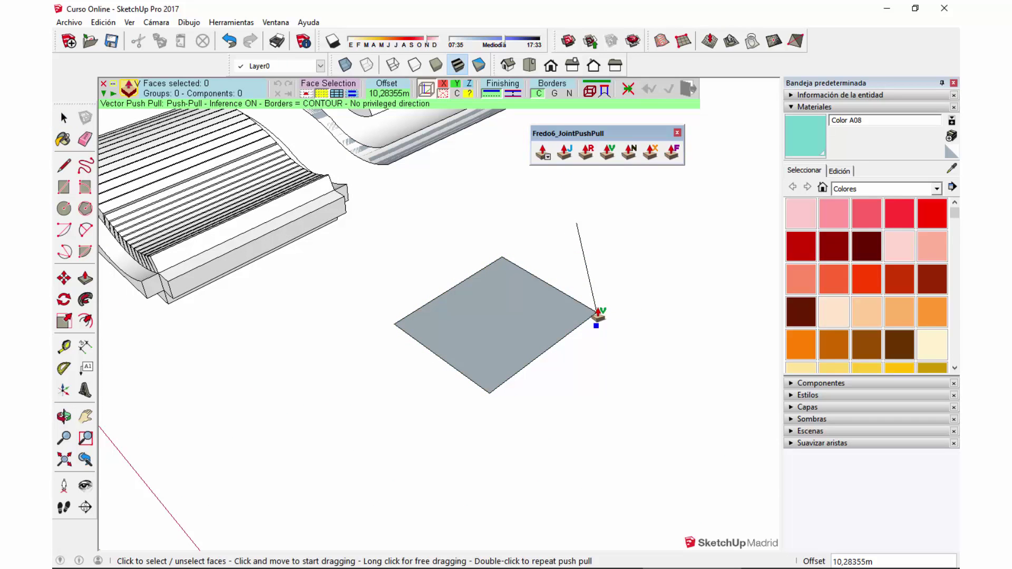
{"action": "left_click_drag", "start_coordinate": [599, 315], "coordinate": [576, 214]}
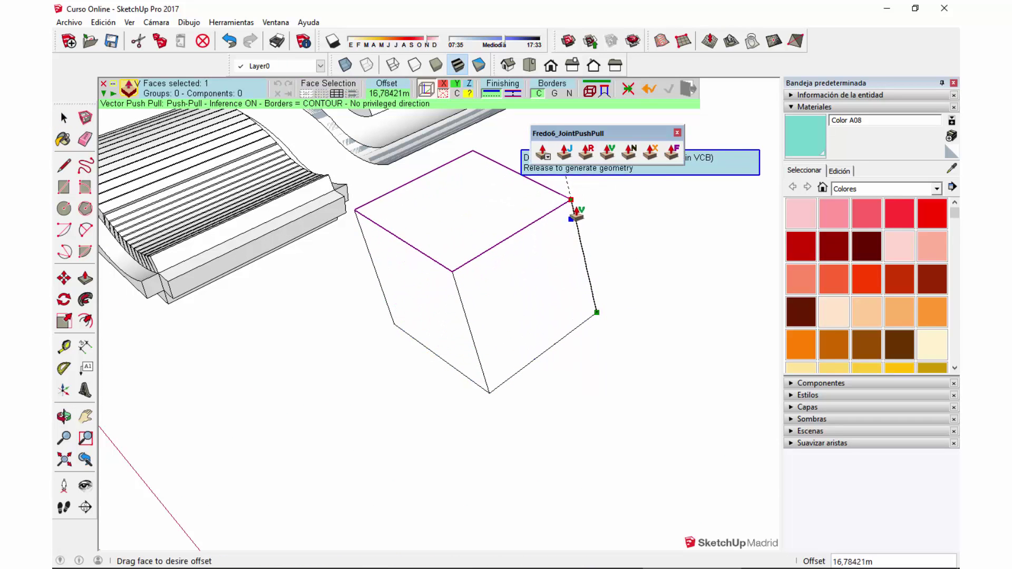
{"action": "left_click_drag", "start_coordinate": [577, 214], "coordinate": [578, 232]}
{"action": "key", "text": "Return"}
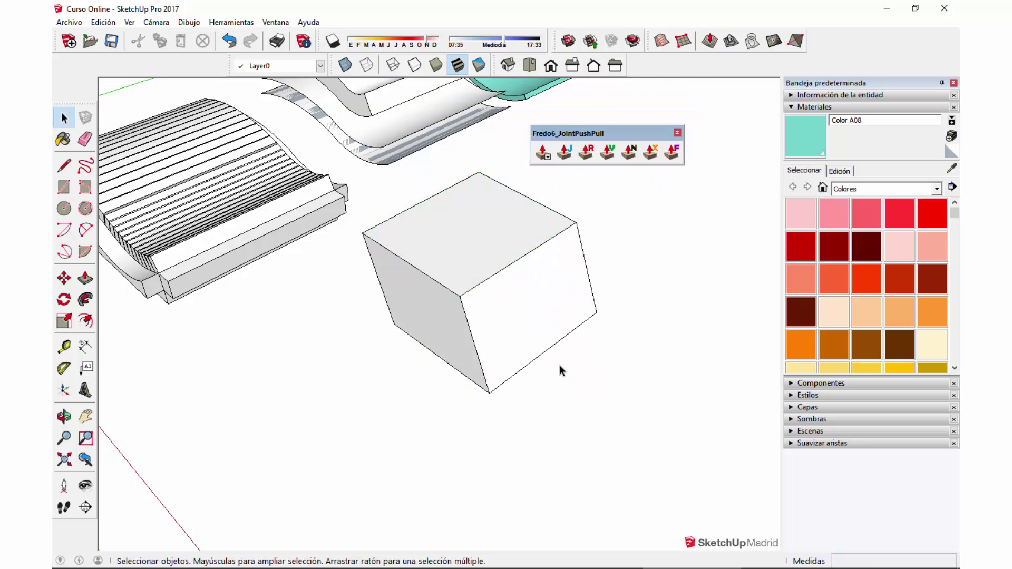
{"action": "scroll", "coordinate": [561, 371], "scroll_direction": "down", "scroll_amount": 5}
{"action": "mouse_move", "coordinate": [508, 298]}
{"action": "middle_mouse_down"}
{"action": "mouse_move", "coordinate": [705, 140]}
{"action": "mouse_move", "coordinate": [622, 226]}
{"action": "mouse_move", "coordinate": [590, 168]}
{"action": "middle_mouse_up"}
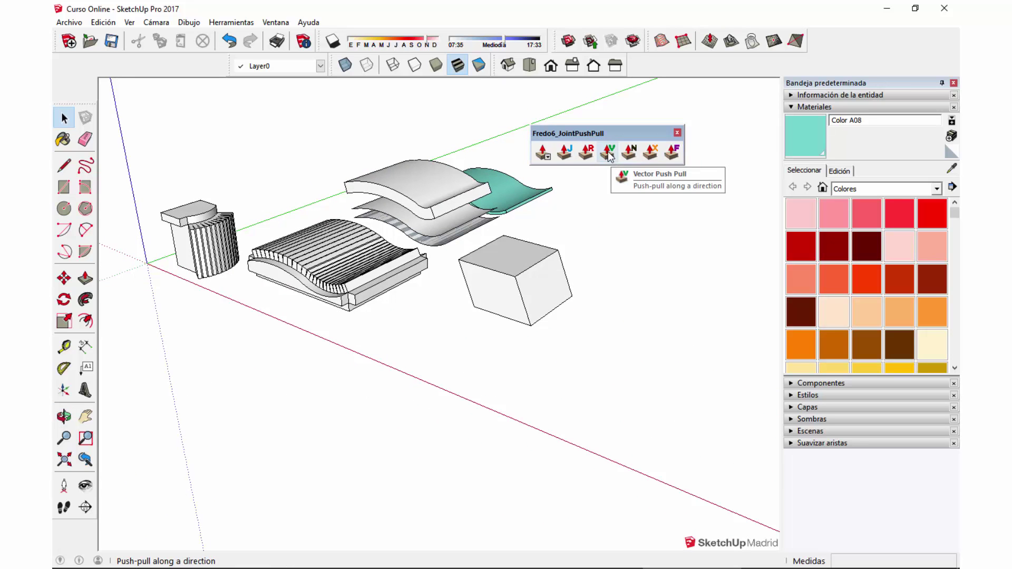
Copy the circle with a 3x array into a row of four circles
{"action": "mouse_move", "coordinate": [662, 155]}
{"action": "middle_mouse_down"}
{"action": "mouse_move", "coordinate": [596, 381]}
{"action": "mouse_move", "coordinate": [624, 332]}
{"action": "mouse_move", "coordinate": [433, 367]}
{"action": "mouse_move", "coordinate": [436, 323]}
{"action": "middle_mouse_up"}
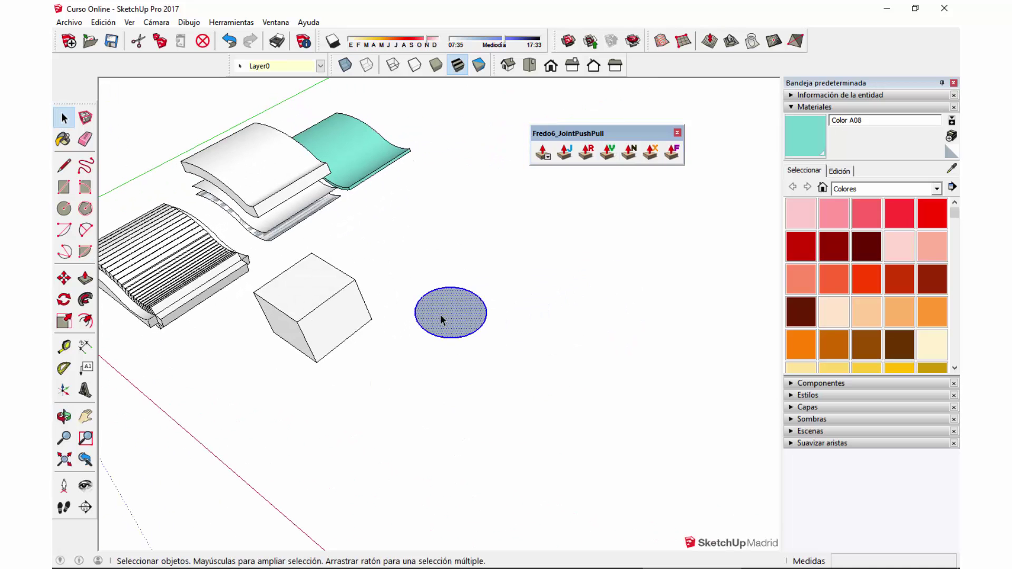
{"action": "key", "text": "m"}
{"action": "key", "text": "ctrl"}
{"action": "left_click", "coordinate": [449, 396]}
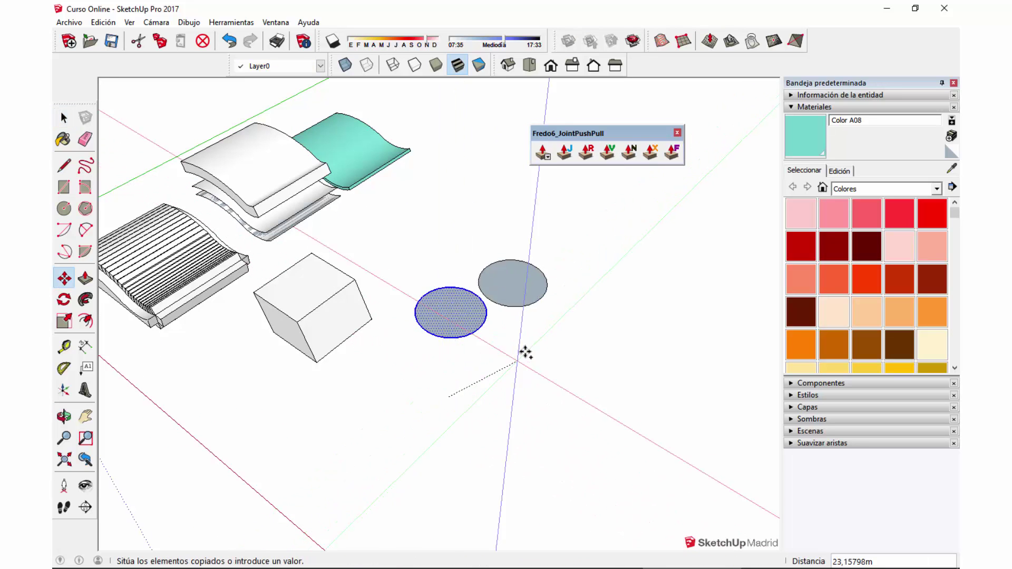
{"action": "left_click", "coordinate": [538, 314]}
{"action": "type", "text": "3x"}
{"action": "key", "text": "space"}
{"action": "mouse_move", "coordinate": [523, 333]}
{"action": "middle_mouse_down"}
{"action": "mouse_move", "coordinate": [610, 245]}
{"action": "mouse_move", "coordinate": [550, 285]}
{"action": "middle_mouse_up"}
Try pulling individual circles up into cylinders, then undo those extrusions
{"action": "key", "text": "p"}
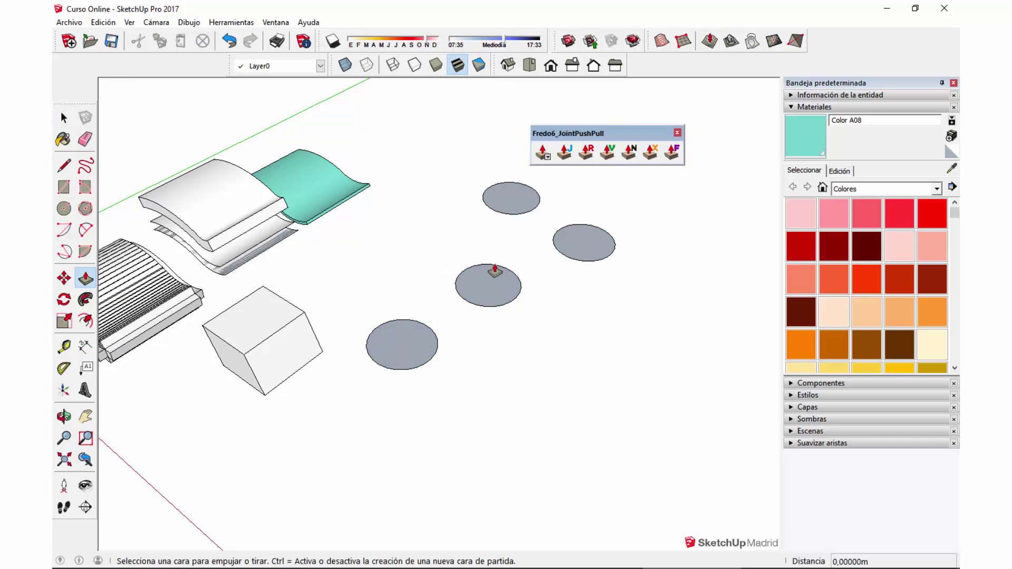
{"action": "left_click", "coordinate": [577, 251]}
{"action": "left_click", "coordinate": [581, 213]}
{"action": "key", "text": "ctrl+z"}
{"action": "left_click", "coordinate": [409, 350]}
{"action": "left_click", "coordinate": [399, 286]}
{"action": "left_click", "coordinate": [481, 287]}
{"action": "left_click", "coordinate": [521, 257]}
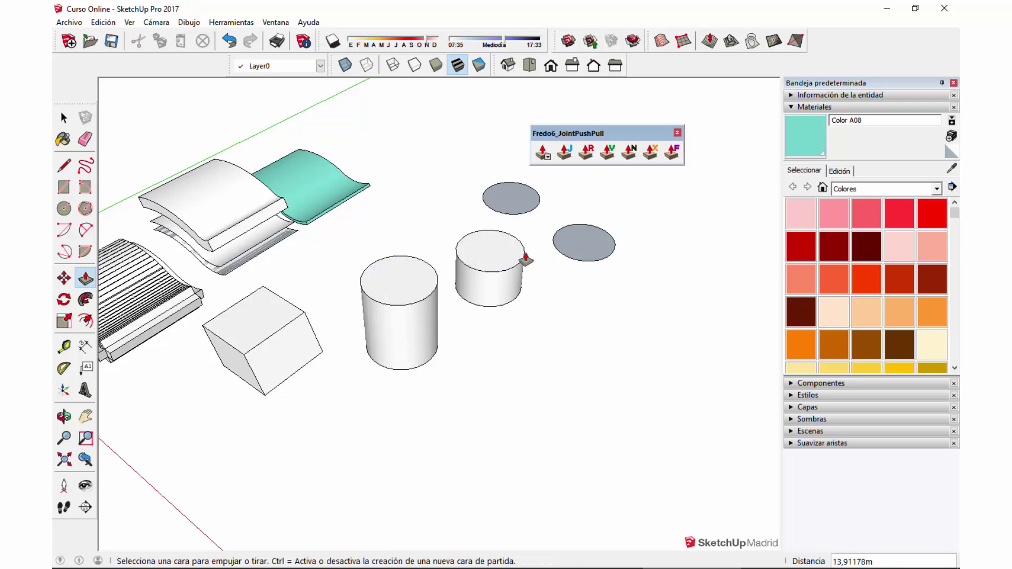
{"action": "key", "text": "ctrl+z"}
{"action": "key", "text": "ctrl+z"}
{"action": "middle_click_drag", "start_coordinate": [454, 315], "coordinate": [435, 183]}
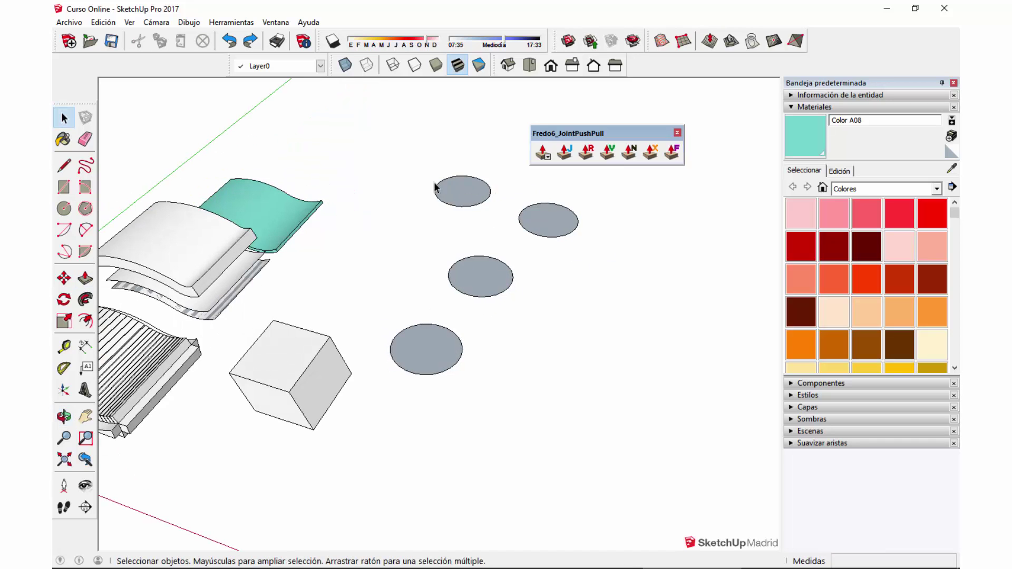
Select all four circles and repeat the last extrusion on the top and right circles
{"action": "left_click_drag", "start_coordinate": [469, 228], "coordinate": [631, 404]}
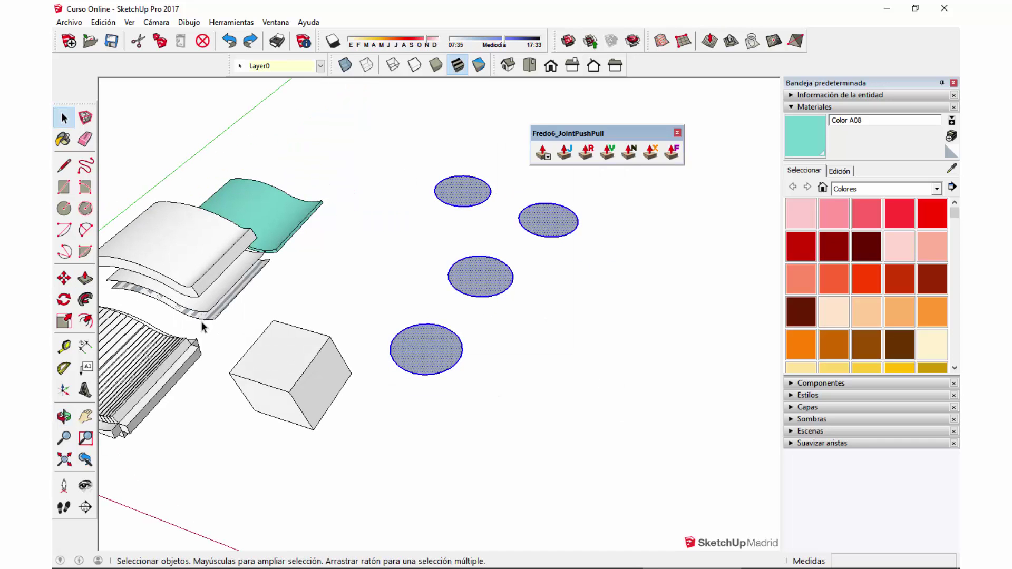
{"action": "left_click", "coordinate": [87, 283]}
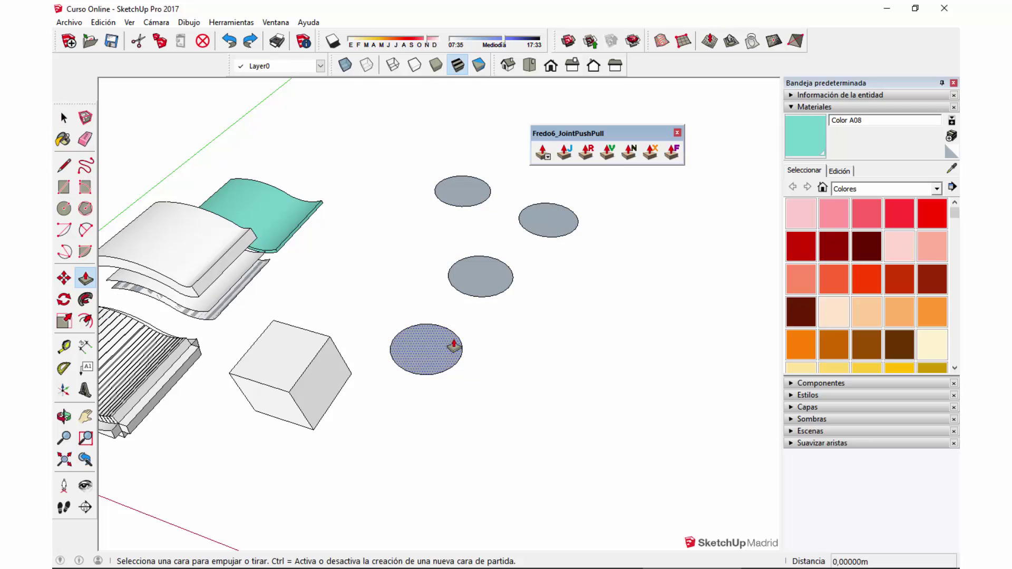
{"action": "double_click", "coordinate": [469, 199]}
{"action": "double_click", "coordinate": [529, 214]}
Cancel and undo the earlier single-cylinder extrusions
{"action": "left_click", "coordinate": [494, 261]}
{"action": "key", "text": "Escape"}
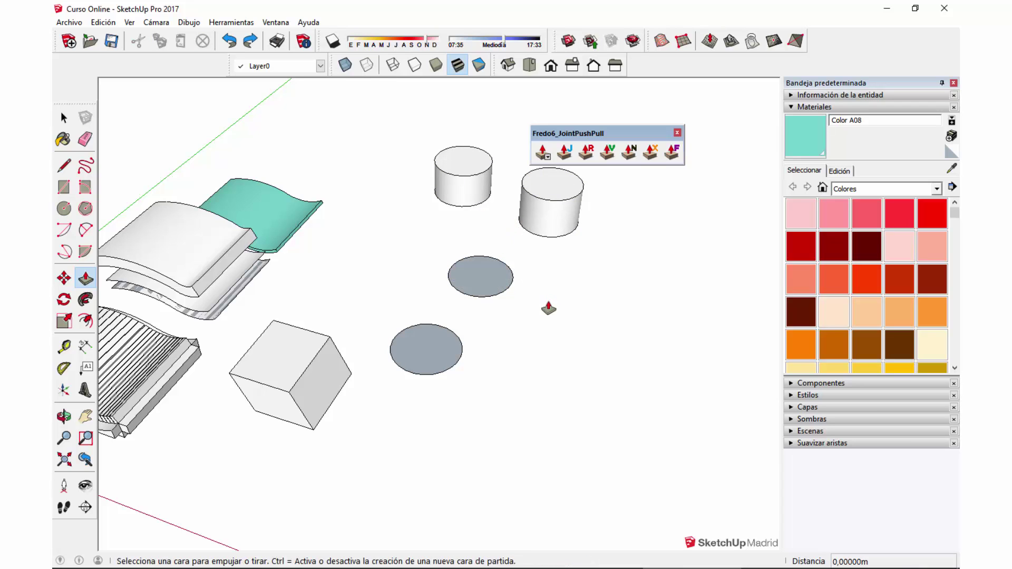
{"action": "key", "text": "ctrl+z"}
{"action": "key", "text": "ctrl+z"}
{"action": "key", "text": "space"}
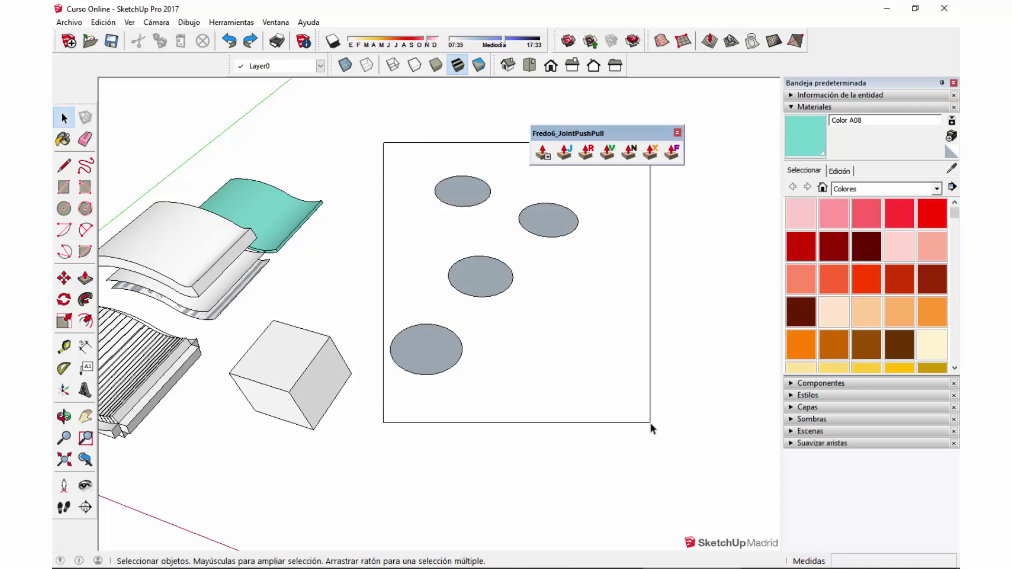
Select the four flat circles and pull them up together with Joint Push Pull Normal
{"action": "left_click_drag", "start_coordinate": [511, 263], "coordinate": [649, 424]}
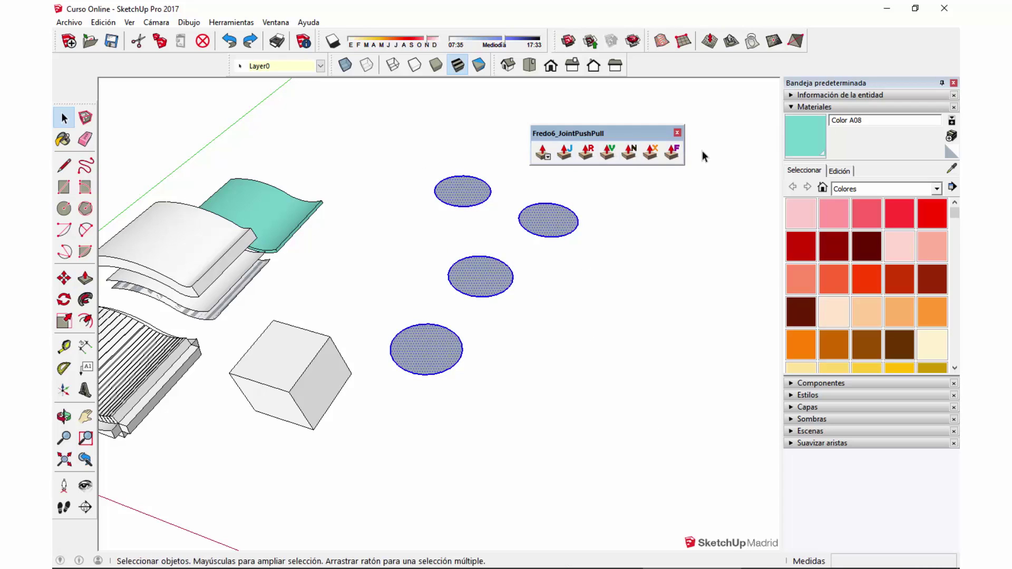
{"action": "left_click", "coordinate": [631, 152]}
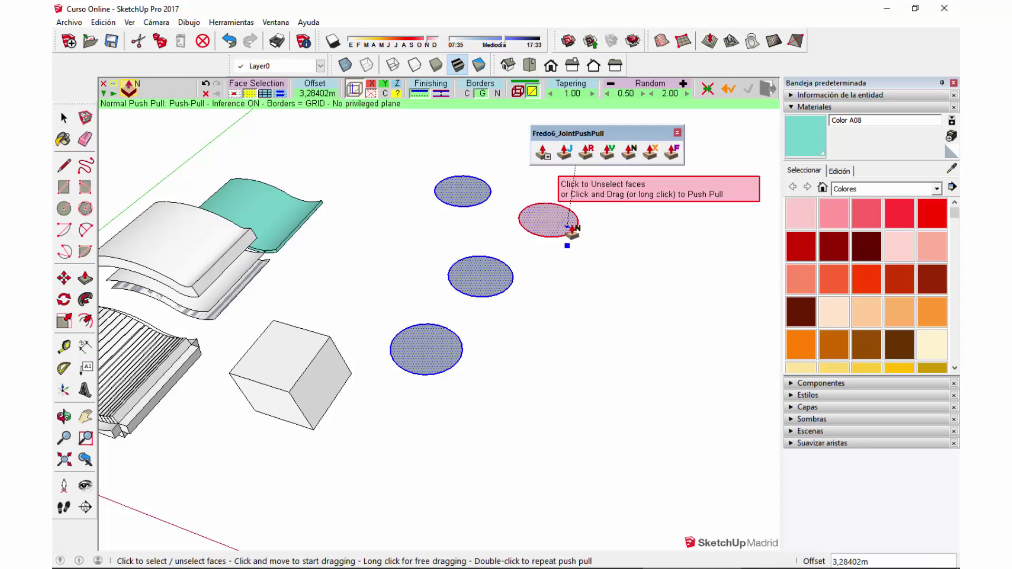
{"action": "left_click_drag", "start_coordinate": [573, 229], "coordinate": [585, 199]}
{"action": "middle_click_drag", "start_coordinate": [583, 312], "coordinate": [504, 232]}
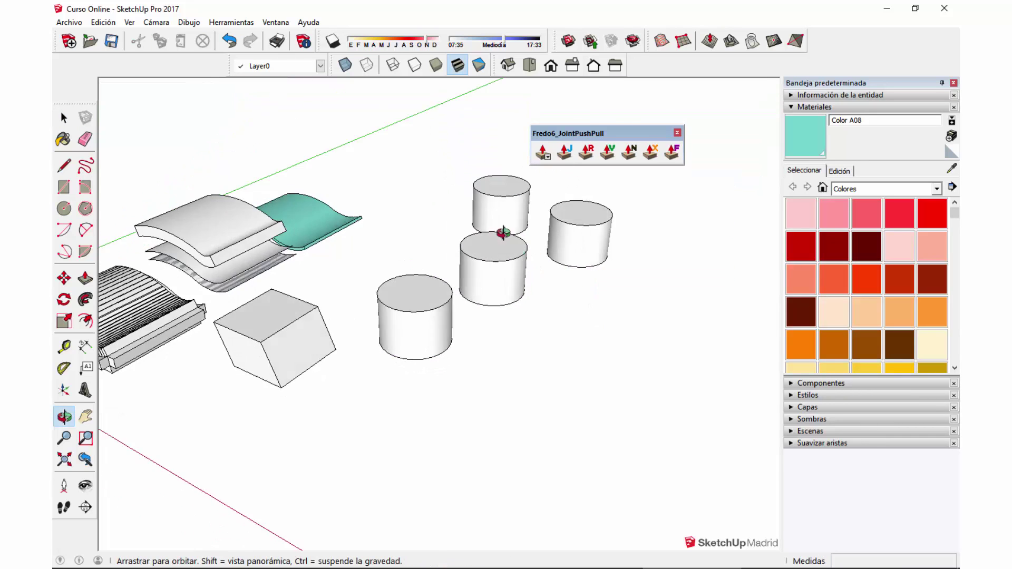
{"action": "scroll", "coordinate": [504, 233], "scroll_direction": "down", "scroll_amount": 1}
{"action": "scroll", "coordinate": [350, 310], "scroll_direction": "down", "scroll_amount": 2}
{"action": "scroll", "coordinate": [444, 276], "scroll_direction": "down", "scroll_amount": 3}
{"action": "mouse_move", "coordinate": [444, 275]}
{"action": "middle_mouse_down", "text": "shift"}
{"action": "mouse_move", "coordinate": [376, 342]}
{"action": "mouse_move", "coordinate": [239, 368]}
{"action": "middle_mouse_up", "text": "shift"}
Draw six thin rectangles forming T-shaped and crossing bar footprints
{"action": "key", "text": "r"}
{"action": "left_click", "coordinate": [286, 313]}
{"action": "left_click", "coordinate": [415, 261]}
{"action": "left_click", "coordinate": [431, 277]}
{"action": "left_click", "coordinate": [538, 355]}
{"action": "left_click", "coordinate": [424, 404]}
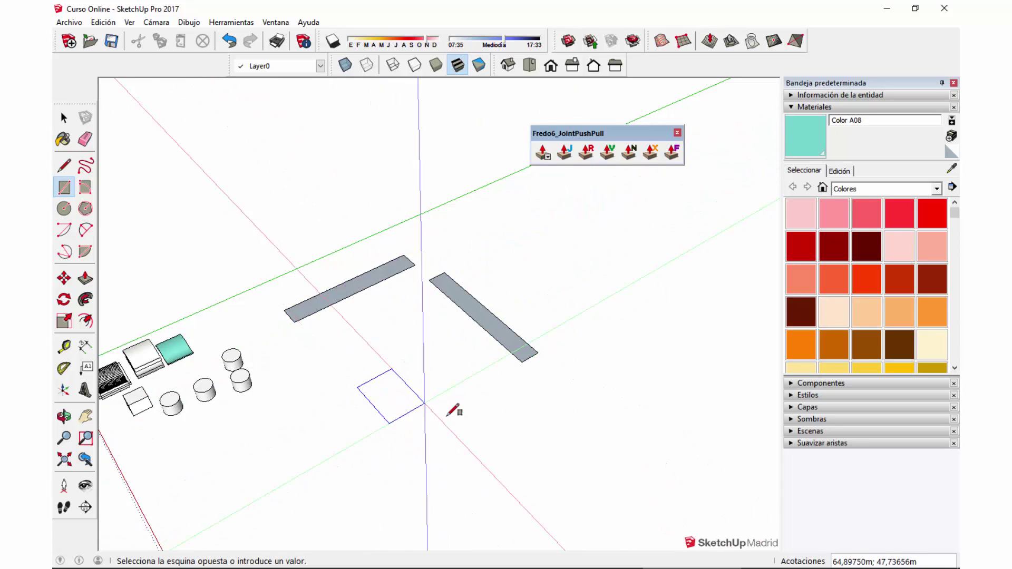
{"action": "left_click", "coordinate": [474, 477]}
{"action": "left_click", "coordinate": [447, 447]}
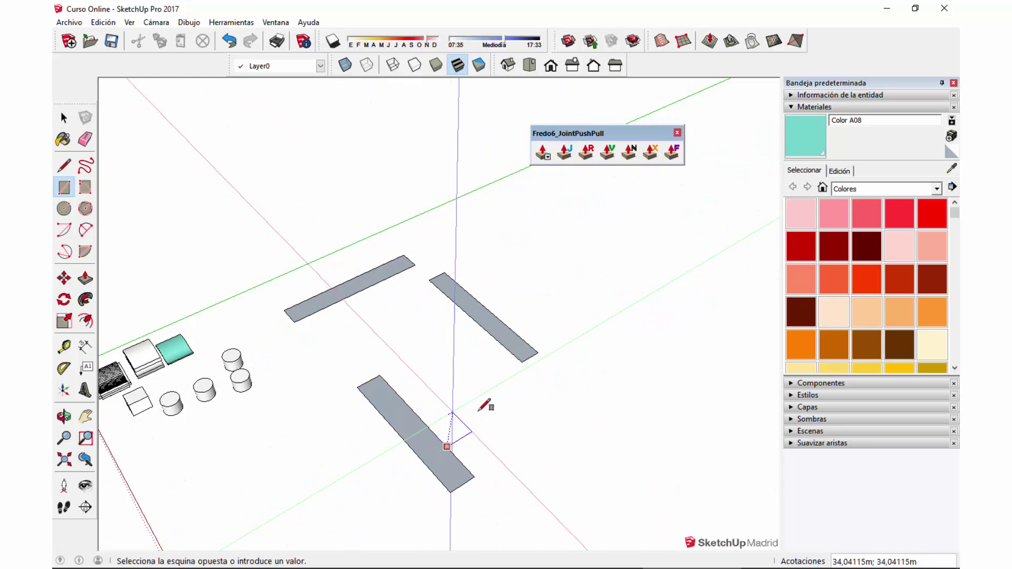
{"action": "left_click", "coordinate": [521, 401]}
{"action": "left_click", "coordinate": [493, 338]}
{"action": "left_click", "coordinate": [434, 360]}
{"action": "left_click", "coordinate": [474, 299]}
{"action": "left_click", "coordinate": [538, 255]}
{"action": "key", "text": "space"}
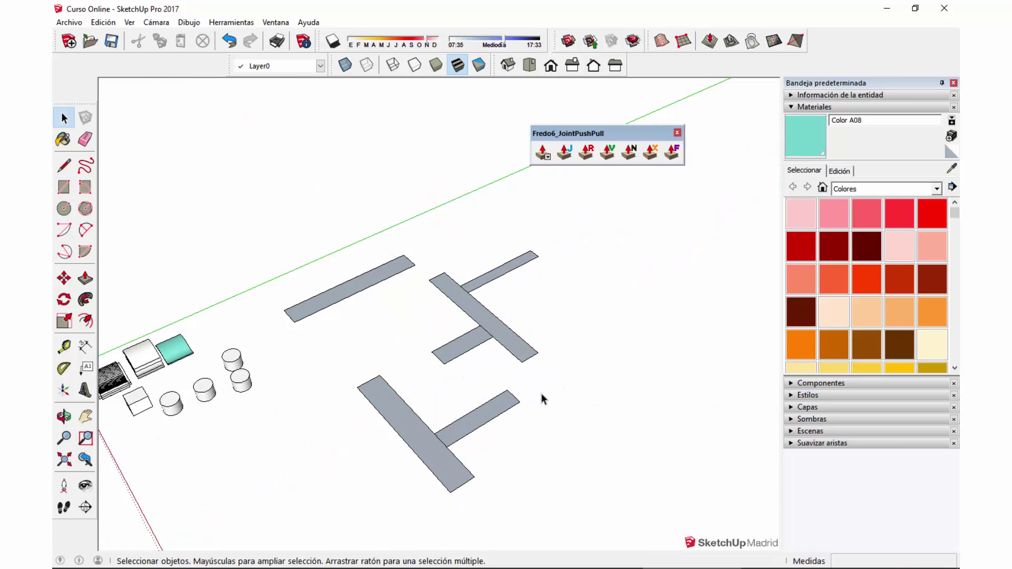
Select the bar footprints and place a first copied set with Move and Ctrl
{"action": "middle_click_drag", "start_coordinate": [541, 393], "coordinate": [601, 328]}
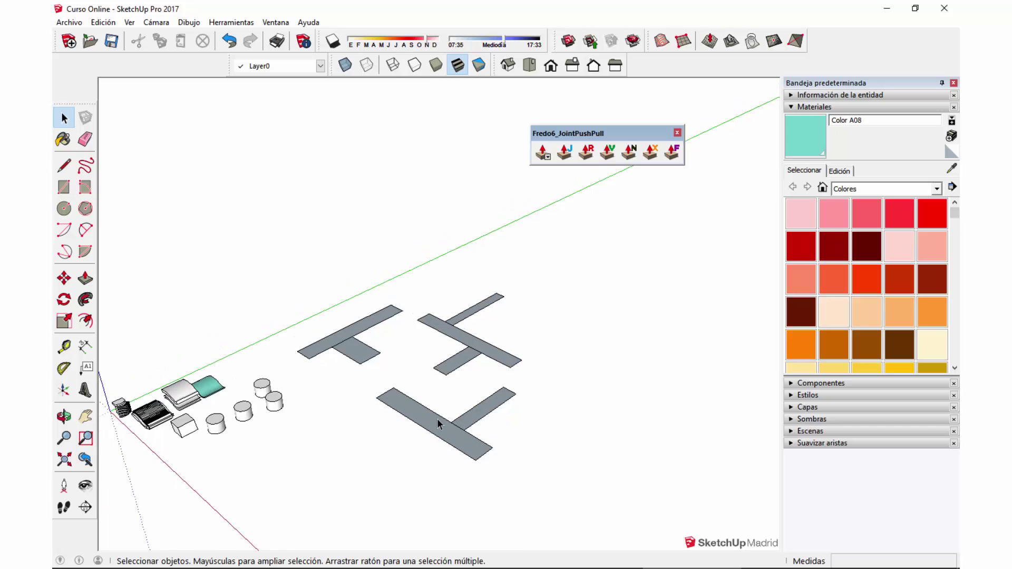
{"action": "middle_click_drag", "start_coordinate": [438, 422], "coordinate": [493, 357]}
{"action": "left_click", "coordinate": [494, 360], "text": "ctrl"}
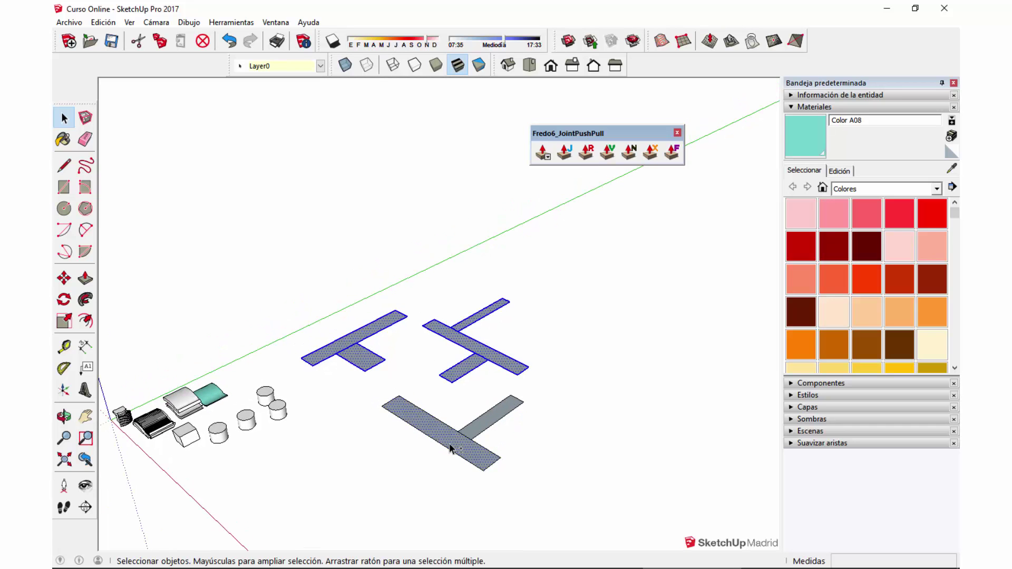
{"action": "scroll", "coordinate": [454, 454], "scroll_direction": "down", "scroll_amount": 2}
{"action": "key", "text": "m"}
{"action": "left_click", "coordinate": [572, 456]}
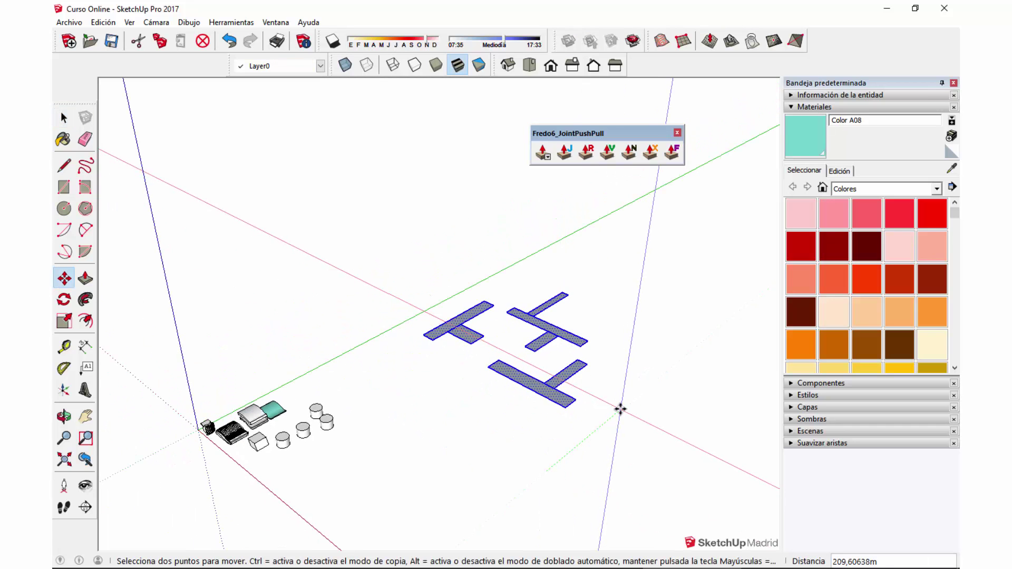
{"action": "key", "text": "ctrl"}
{"action": "left_click", "coordinate": [628, 396]}
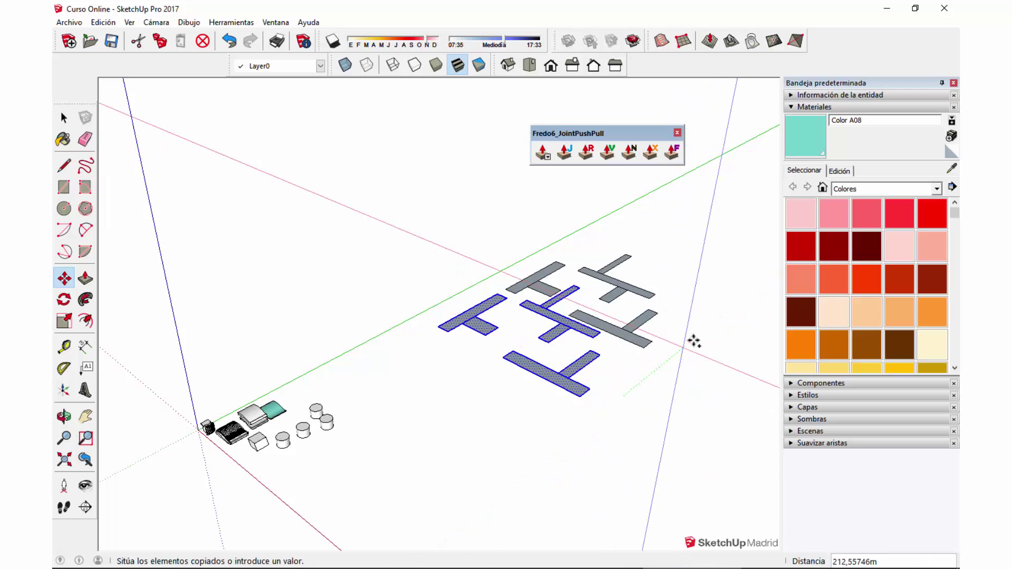
{"action": "left_click", "coordinate": [708, 324]}
Place a second copied set of footprints and clear the selection
{"action": "middle_click_drag", "start_coordinate": [719, 319], "coordinate": [542, 378], "text": "shift"}
{"action": "key", "text": "ctrl"}
{"action": "left_click", "coordinate": [542, 378]}
{"action": "left_click", "coordinate": [610, 344]}
{"action": "key", "text": "space"}
{"action": "scroll", "coordinate": [466, 436], "scroll_direction": "up", "scroll_amount": 2}
{"action": "left_click", "coordinate": [466, 436]}
Try extruding single bars with Push/Pull, then undo it
{"action": "key", "text": "p"}
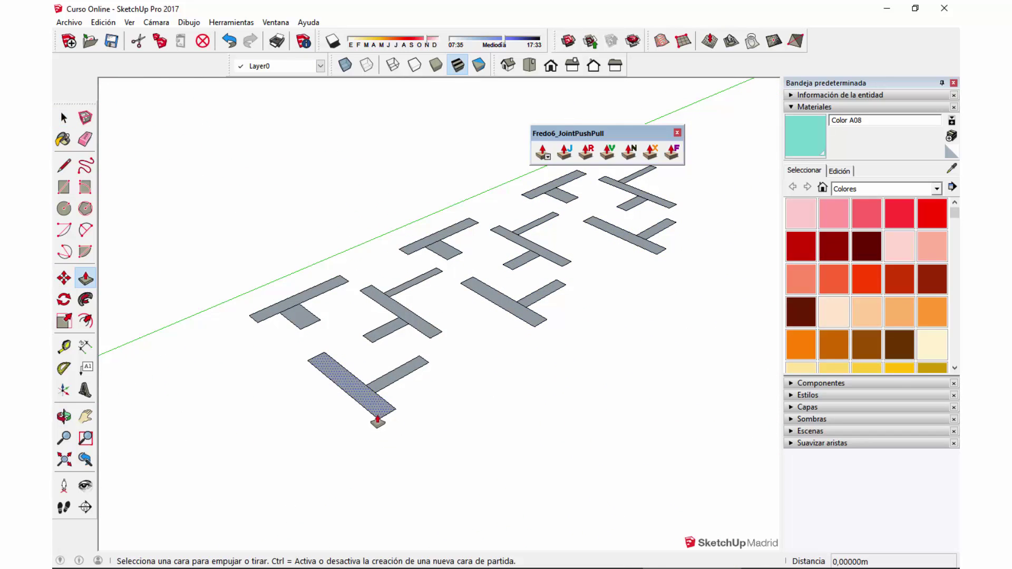
{"action": "left_click", "coordinate": [377, 416]}
{"action": "left_click", "coordinate": [402, 383]}
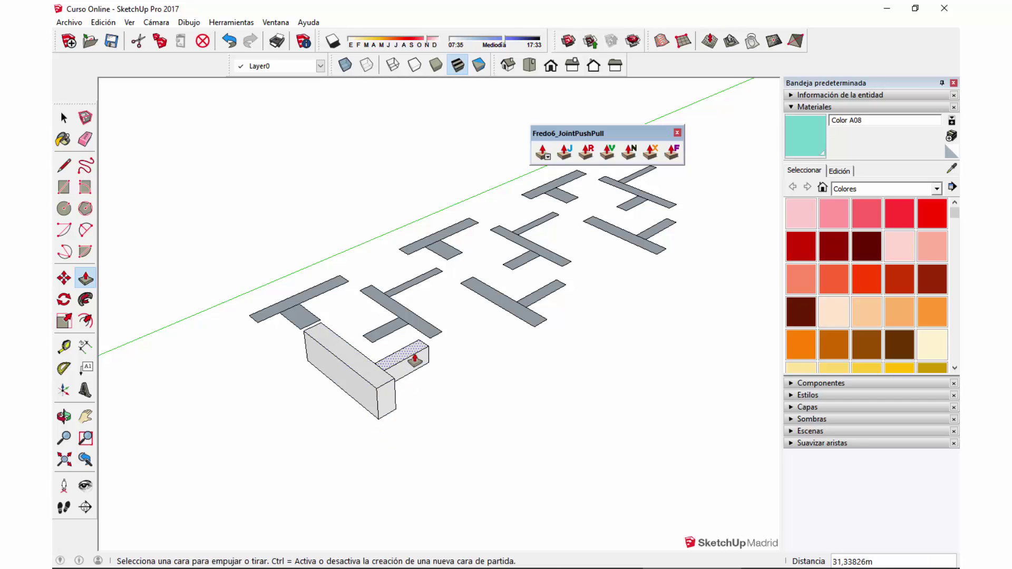
{"action": "key", "text": "ctrl+z"}
{"action": "middle_click_drag", "start_coordinate": [422, 423], "coordinate": [264, 248]}
{"action": "key", "text": "space"}
Select all bar footprints and drag them upward with Joint Push Pull Normal
{"action": "left_click_drag", "start_coordinate": [562, 391], "coordinate": [684, 473]}
{"action": "middle_click_drag", "start_coordinate": [684, 473], "coordinate": [494, 400]}
{"action": "scroll", "coordinate": [495, 400], "scroll_direction": "up", "scroll_amount": 3}
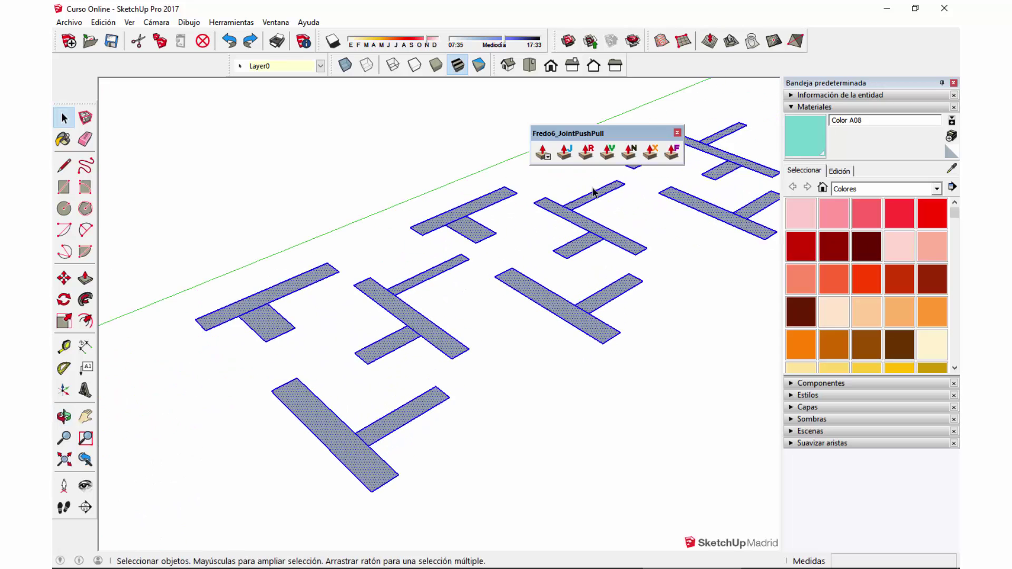
{"action": "scroll", "coordinate": [594, 193], "scroll_direction": "down", "scroll_amount": 1}
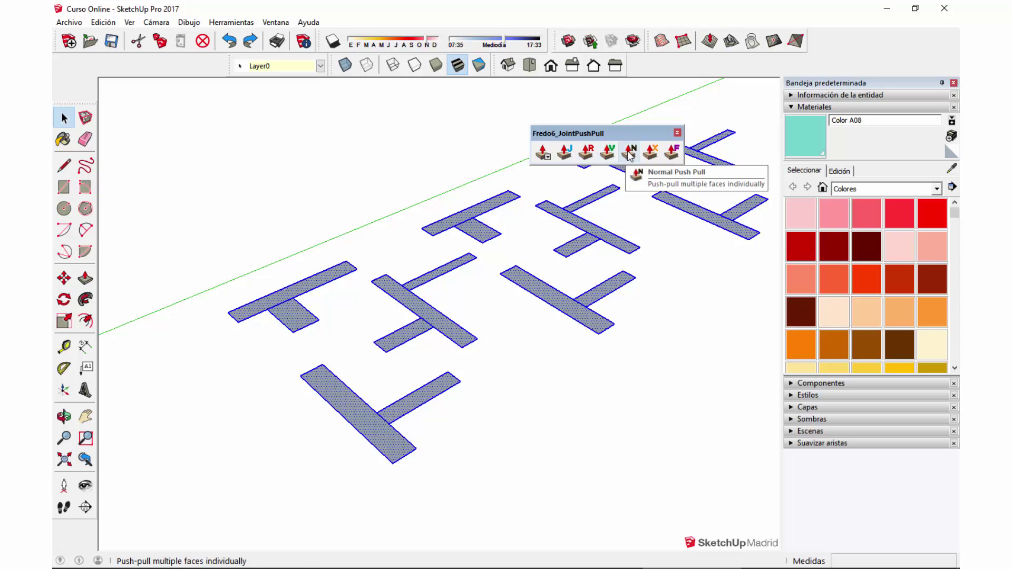
{"action": "left_click", "coordinate": [629, 155]}
{"action": "middle_click_drag", "start_coordinate": [323, 343], "coordinate": [327, 337]}
{"action": "left_click_drag", "start_coordinate": [327, 338], "coordinate": [319, 233]}
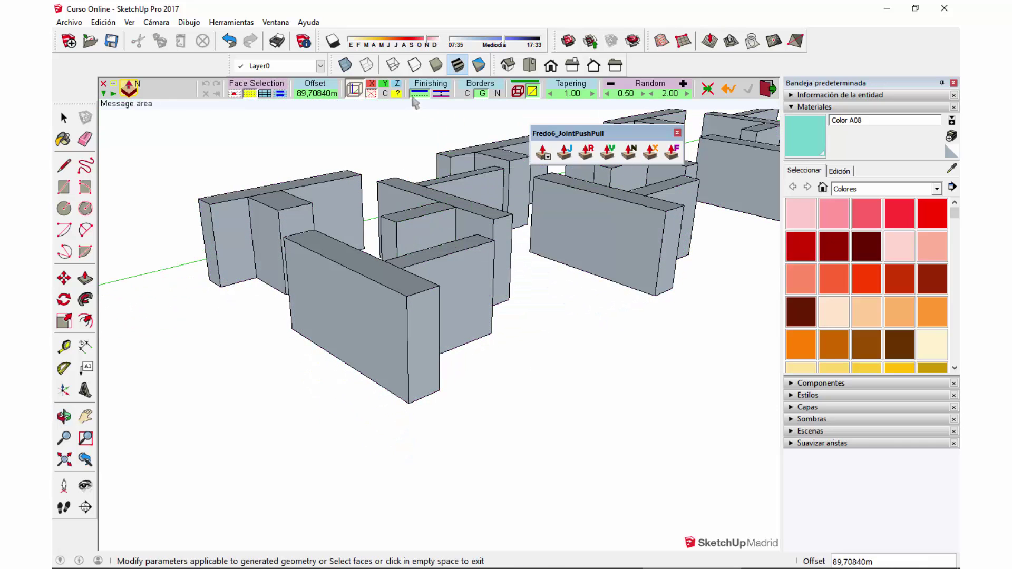
Set the wall extrusion offset to exactly 50 and confirm it
{"action": "left_click", "coordinate": [316, 95]}
{"action": "type", "text": "50"}
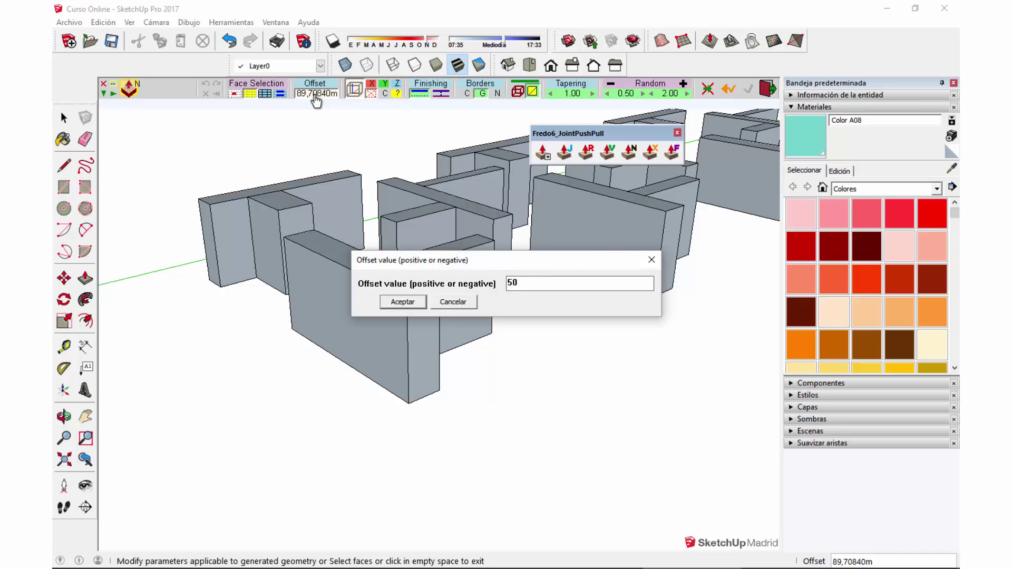
{"action": "left_click", "coordinate": [402, 302]}
{"action": "key", "text": "space"}
{"action": "scroll", "coordinate": [402, 334], "scroll_direction": "down", "scroll_amount": 3}
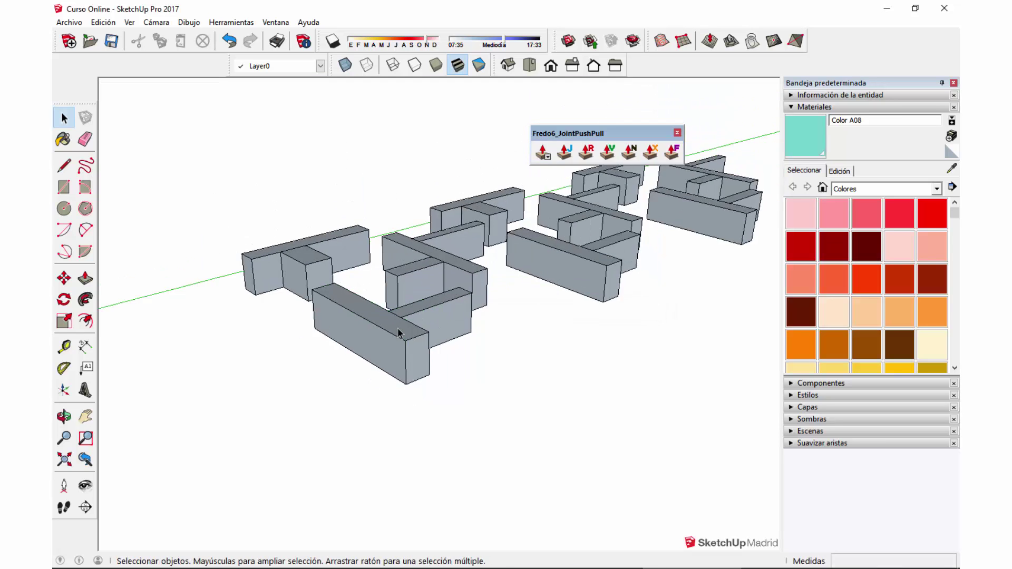
{"action": "key", "text": "o"}
{"action": "mouse_move", "coordinate": [596, 346]}
{"action": "left_mouse_down"}
{"action": "mouse_move", "coordinate": [632, 300]}
{"action": "mouse_move", "coordinate": [619, 312]}
{"action": "left_mouse_up"}
{"action": "key", "text": "space"}
Zoom toward the T-shaped blocks and drag the Fredo6_JointPushPull toolbar to the upper left
{"action": "scroll", "coordinate": [488, 332], "scroll_direction": "down", "scroll_amount": 2}
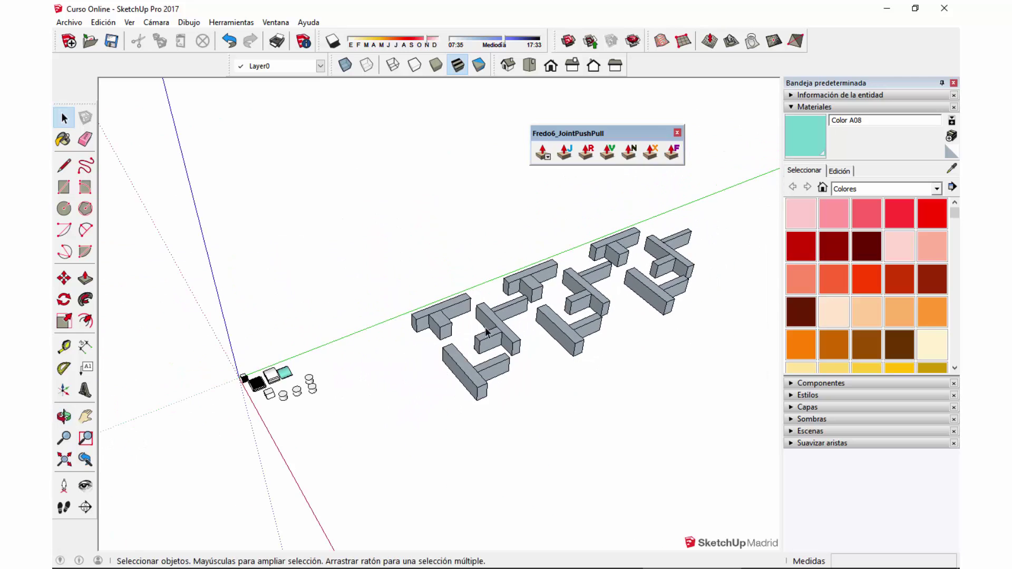
{"action": "mouse_move", "coordinate": [680, 221]}
{"action": "middle_mouse_down"}
{"action": "mouse_move", "coordinate": [475, 346]}
{"action": "mouse_move", "coordinate": [486, 262]}
{"action": "middle_mouse_up"}
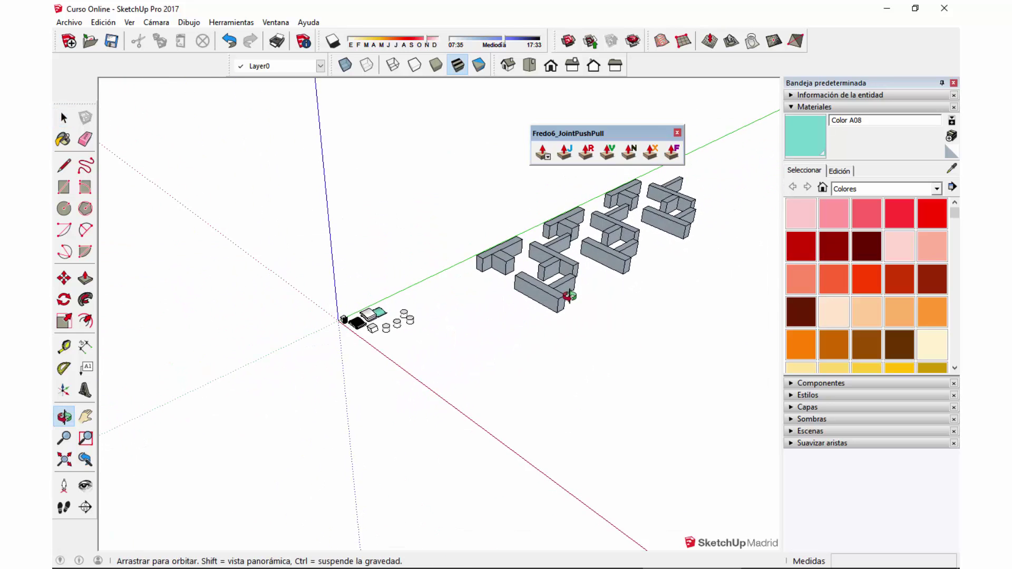
{"action": "scroll", "coordinate": [486, 263], "scroll_direction": "up", "scroll_amount": 3}
{"action": "scroll", "coordinate": [486, 262], "scroll_direction": "up", "scroll_amount": 1}
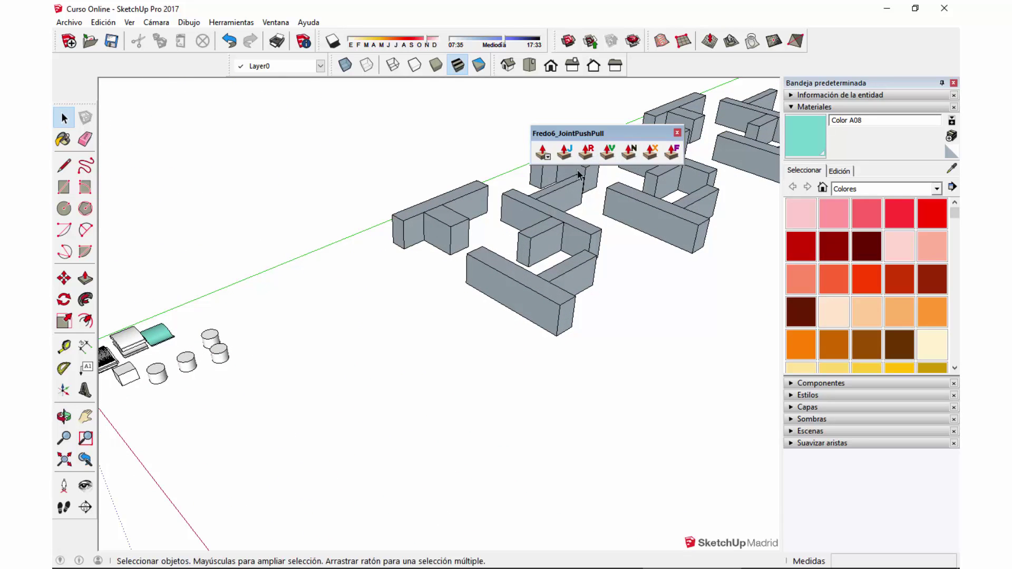
{"action": "mouse_move", "coordinate": [604, 136]}
{"action": "left_mouse_down"}
{"action": "mouse_move", "coordinate": [377, 127]}
{"action": "mouse_move", "coordinate": [307, 105]}
{"action": "left_mouse_up"}
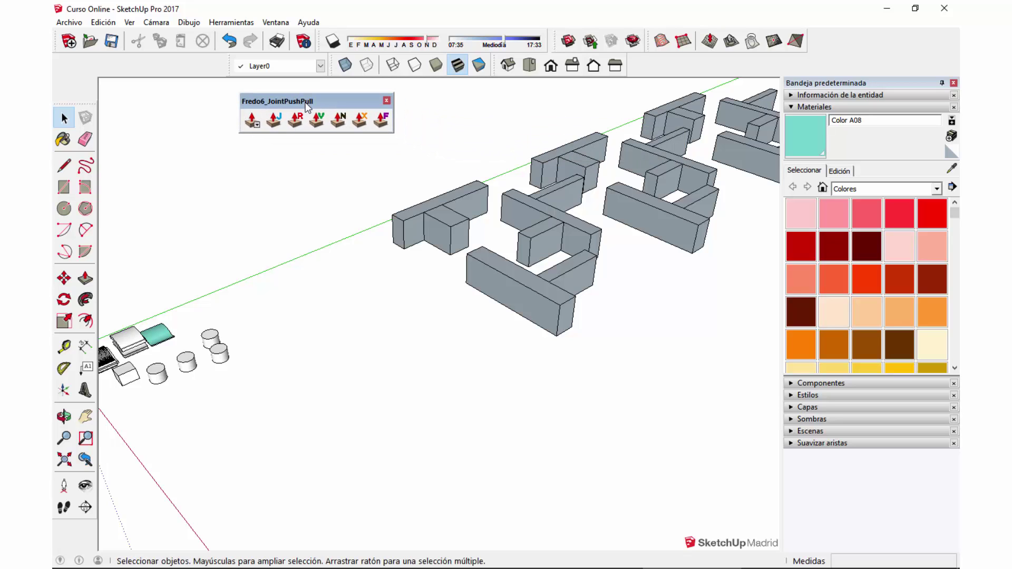
Browse the Joint Push Pull tool list and try Vector Push Pull, then exit it
{"action": "left_click", "coordinate": [252, 123]}
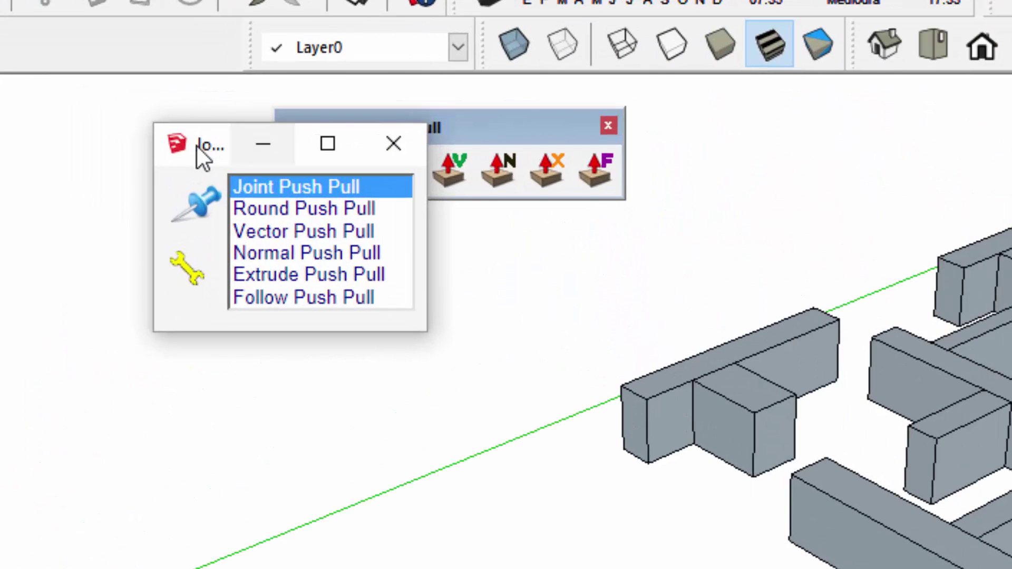
{"action": "left_click_drag", "start_coordinate": [206, 109], "coordinate": [117, 106]}
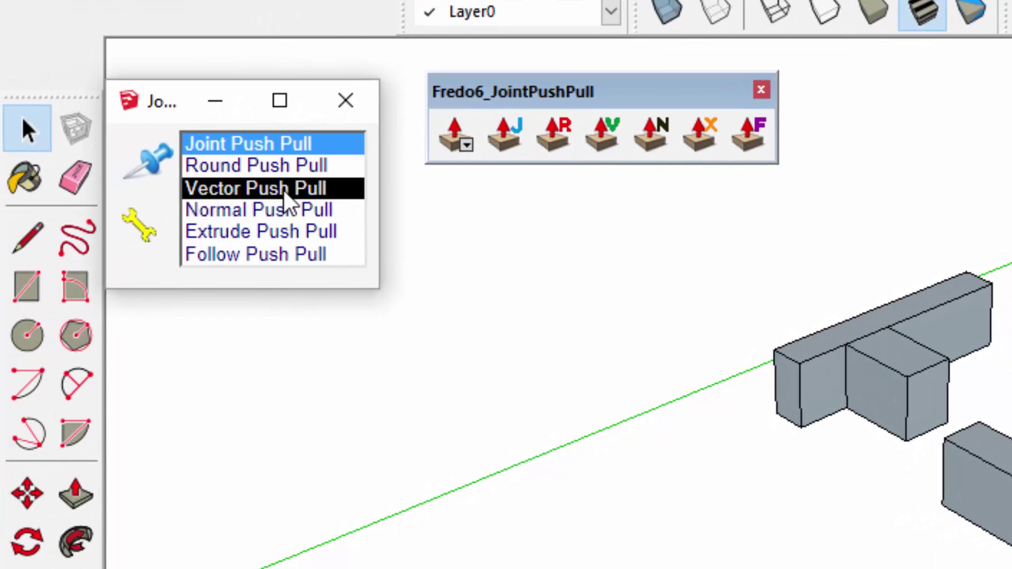
{"action": "left_click", "coordinate": [286, 193]}
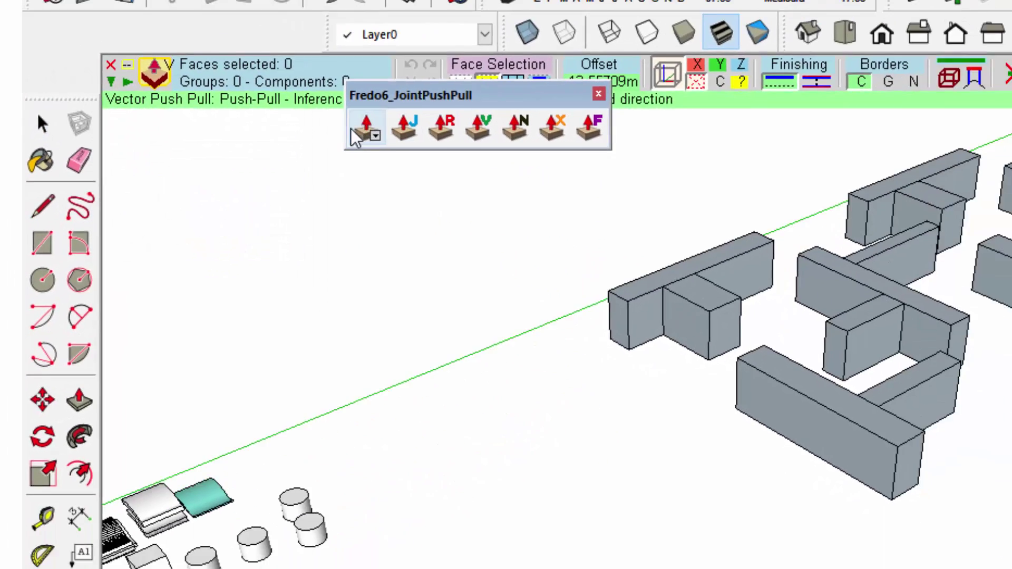
{"action": "left_click", "coordinate": [464, 141]}
{"action": "left_click", "coordinate": [200, 104]}
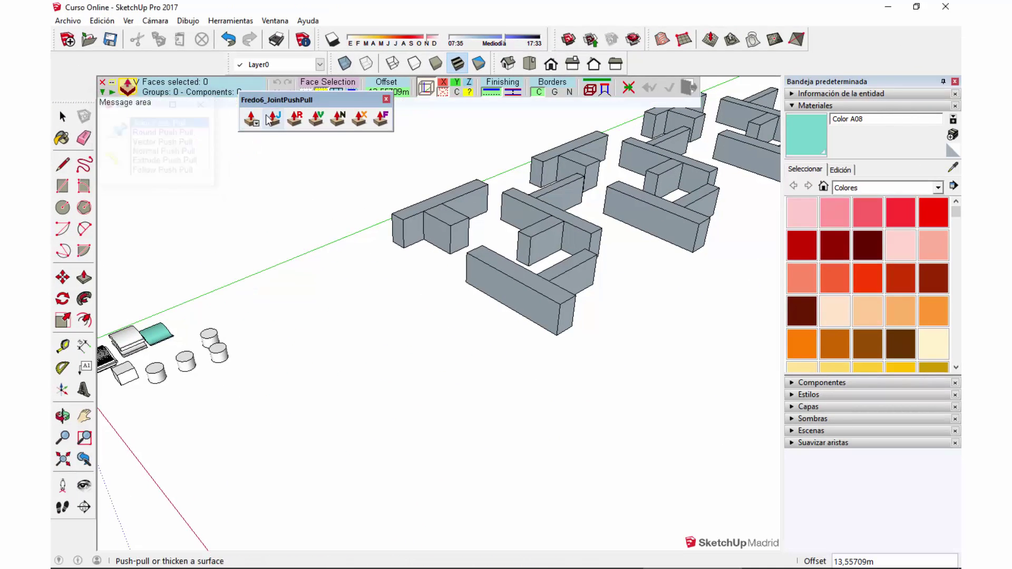
{"action": "left_click_drag", "start_coordinate": [359, 104], "coordinate": [343, 149]}
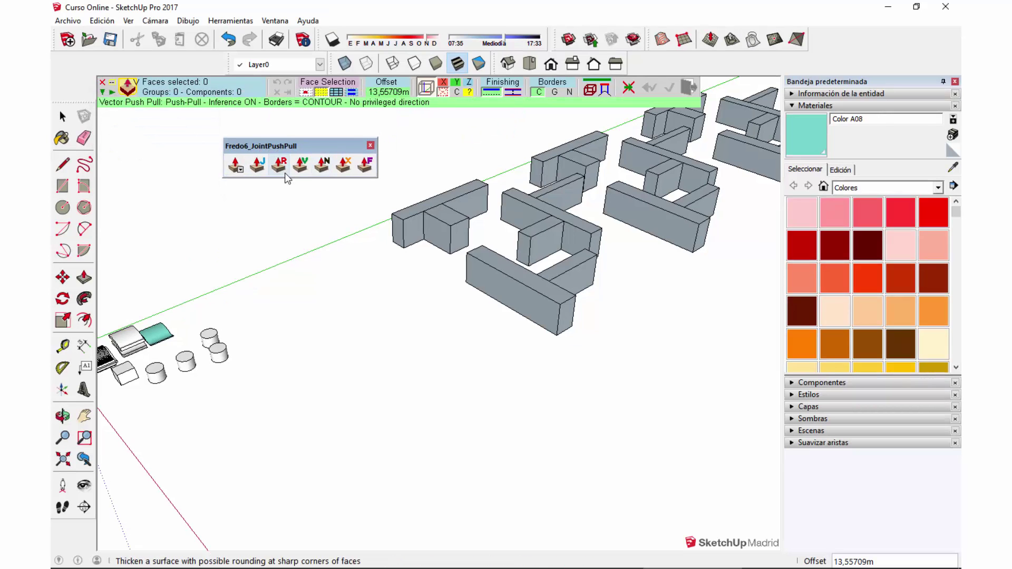
{"action": "key", "text": "space"}
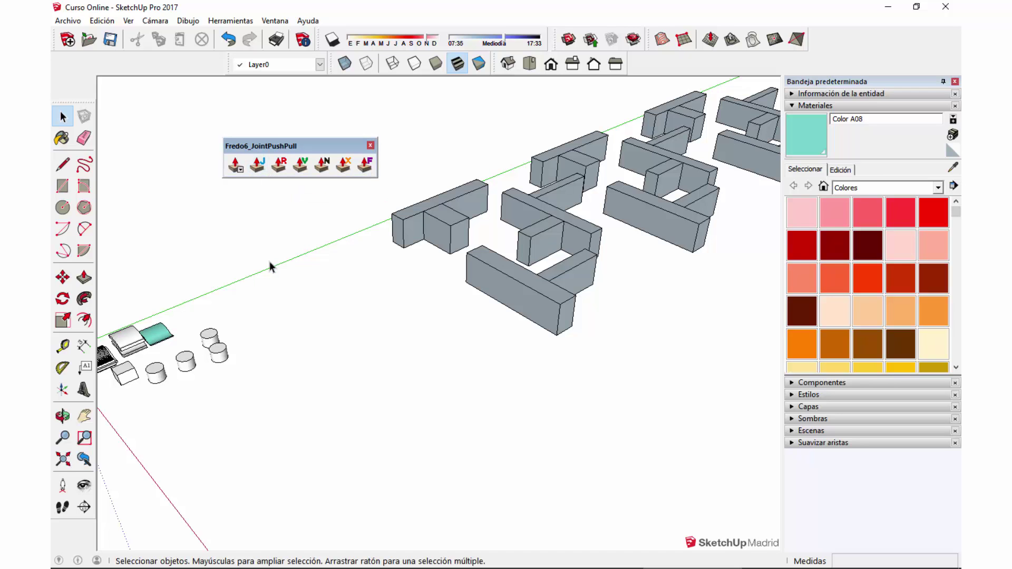
Orbit and zoom onto the wavy slabs, cube and four cylinders
{"action": "middle_click_drag", "start_coordinate": [271, 267], "coordinate": [481, 255]}
{"action": "scroll", "coordinate": [337, 202], "scroll_direction": "up", "scroll_amount": 3}
{"action": "scroll", "coordinate": [338, 202], "scroll_direction": "up", "scroll_amount": 3}
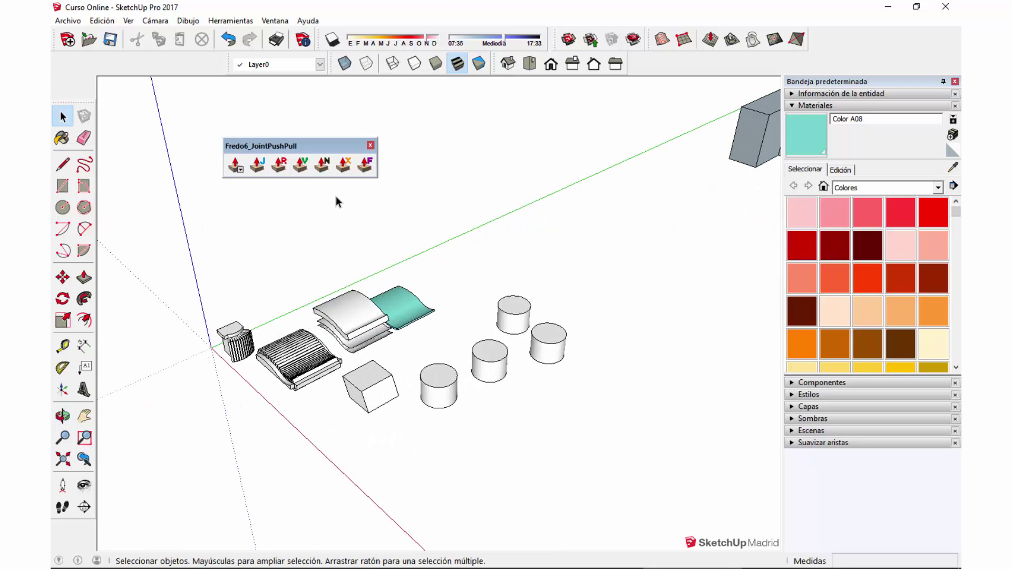
Thicken the front cylinder's curved side outward with Joint Push Pull, then orbit to inspect it
{"action": "left_click", "coordinate": [258, 165]}
{"action": "scroll", "coordinate": [414, 385], "scroll_direction": "up", "scroll_amount": 2}
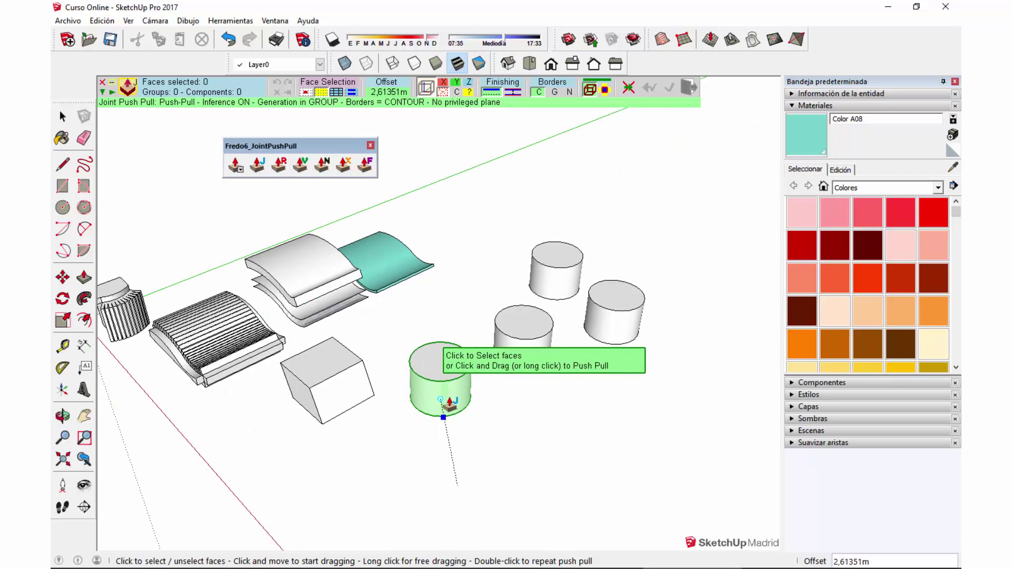
{"action": "scroll", "coordinate": [448, 390], "scroll_direction": "up", "scroll_amount": 2}
{"action": "left_click", "coordinate": [473, 398]}
{"action": "left_click_drag", "start_coordinate": [473, 398], "coordinate": [482, 406]}
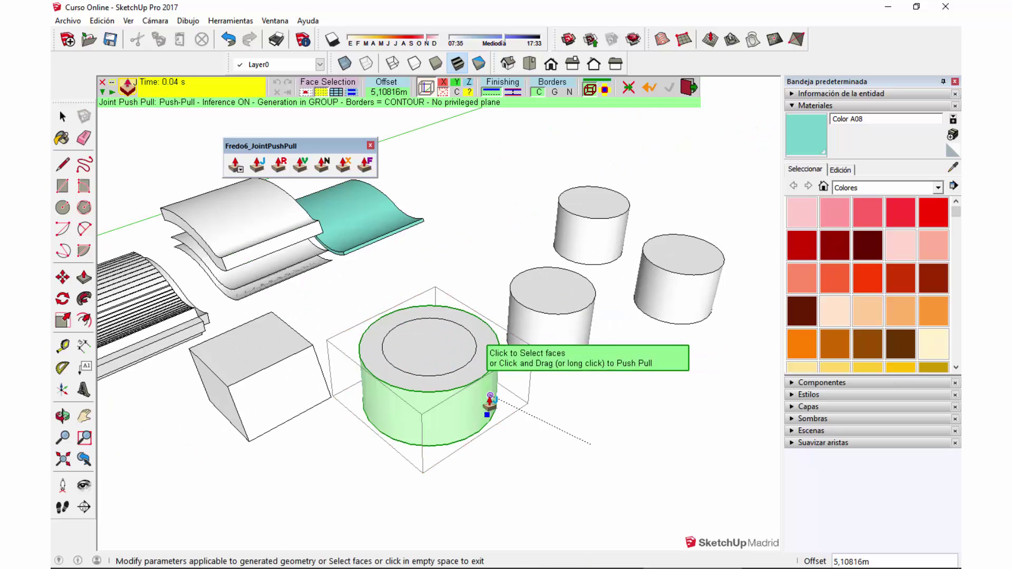
{"action": "key", "text": "space"}
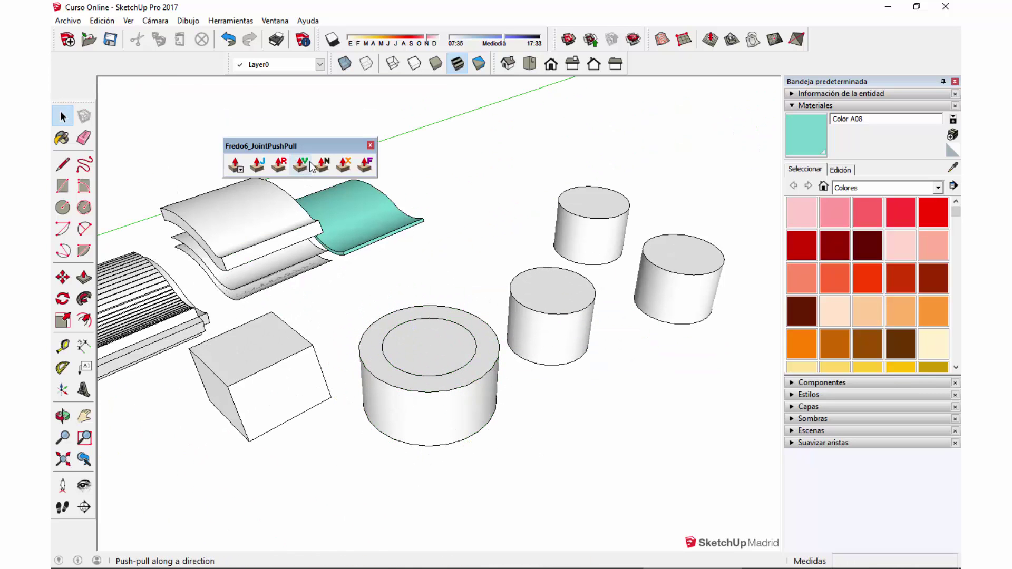
{"action": "middle_click_drag", "start_coordinate": [474, 306], "coordinate": [525, 276]}
{"action": "mouse_move", "coordinate": [461, 329]}
{"action": "middle_mouse_down"}
{"action": "mouse_move", "coordinate": [339, 380]}
{"action": "mouse_move", "coordinate": [332, 337]}
{"action": "middle_mouse_up"}
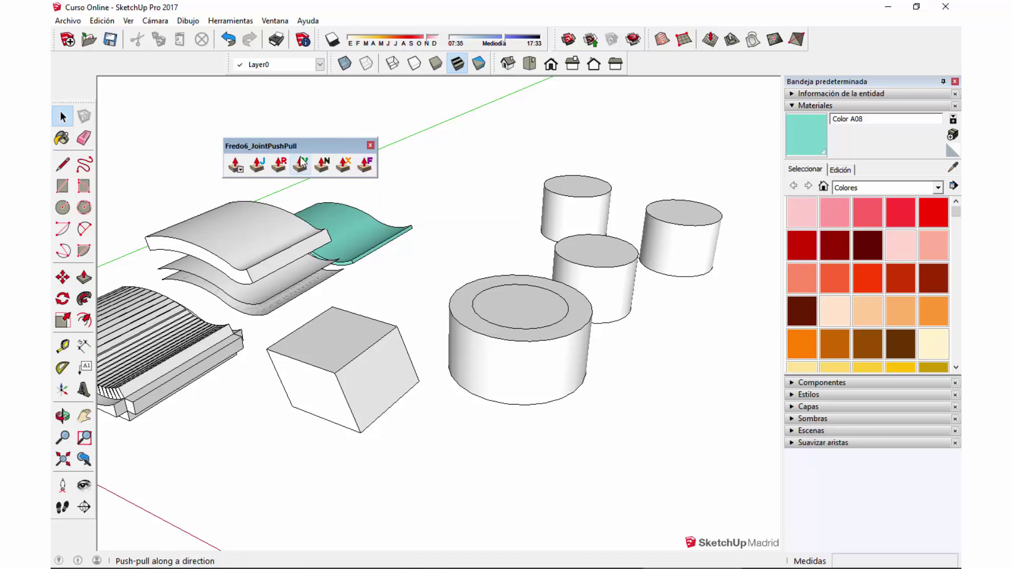
{"action": "left_click_drag", "start_coordinate": [308, 146], "coordinate": [280, 110]}
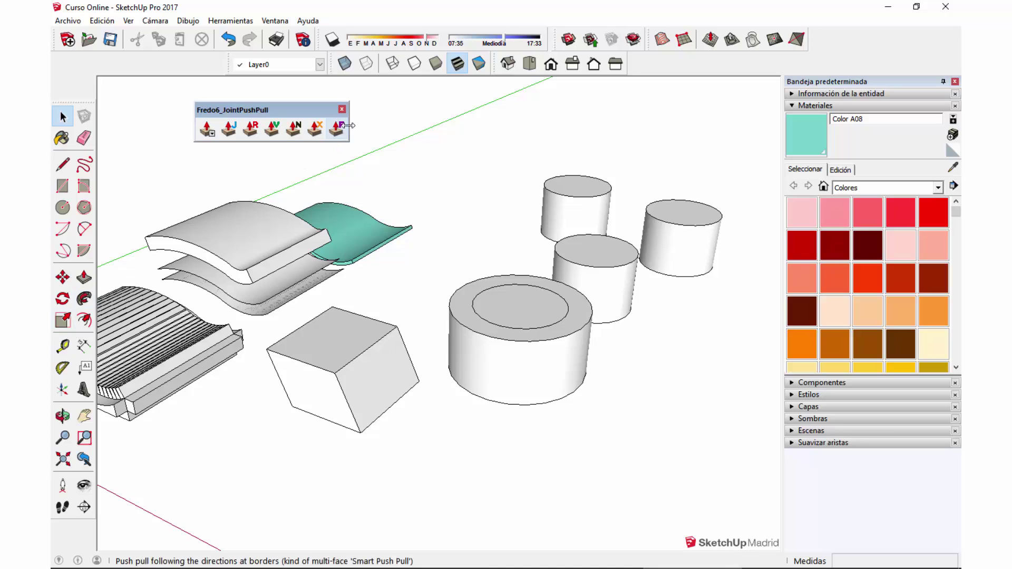
{"action": "mouse_move", "coordinate": [594, 253]}
{"action": "middle_mouse_down"}
{"action": "mouse_move", "coordinate": [652, 253]}
{"action": "mouse_move", "coordinate": [486, 297]}
{"action": "middle_mouse_up"}
{"action": "scroll", "coordinate": [652, 253], "scroll_direction": "down", "scroll_amount": 2}
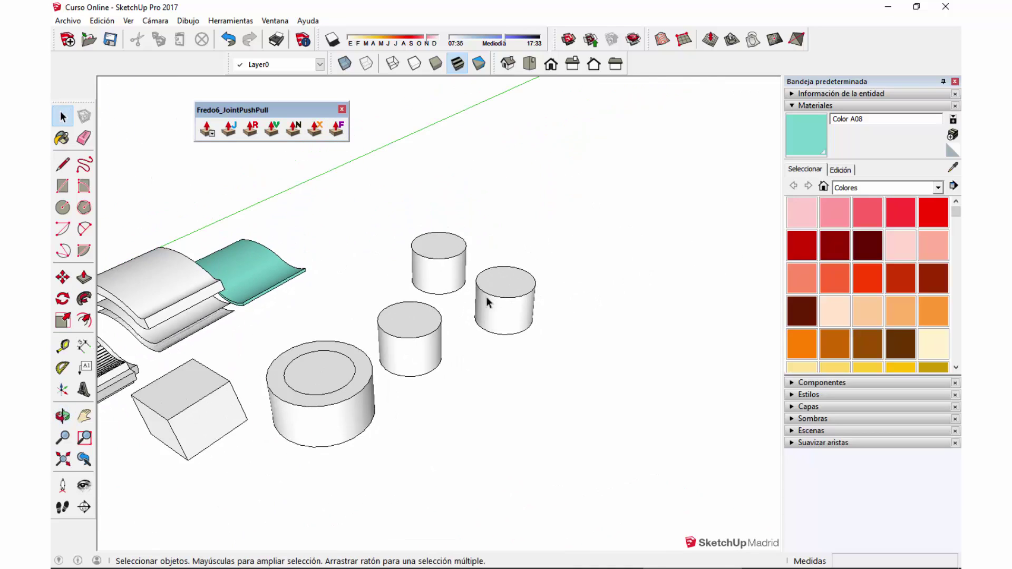
{"action": "scroll", "coordinate": [486, 297], "scroll_direction": "down", "scroll_amount": 2}
{"action": "scroll", "coordinate": [597, 231], "scroll_direction": "down", "scroll_amount": 1}
{"action": "mouse_move", "coordinate": [597, 231]}
{"action": "middle_mouse_down"}
{"action": "mouse_move", "coordinate": [422, 262]}
{"action": "mouse_move", "coordinate": [317, 221]}
{"action": "middle_mouse_up"}
{"action": "scroll", "coordinate": [316, 222], "scroll_direction": "up", "scroll_amount": 1}
{"action": "left_click_drag", "start_coordinate": [309, 110], "coordinate": [347, 103]}
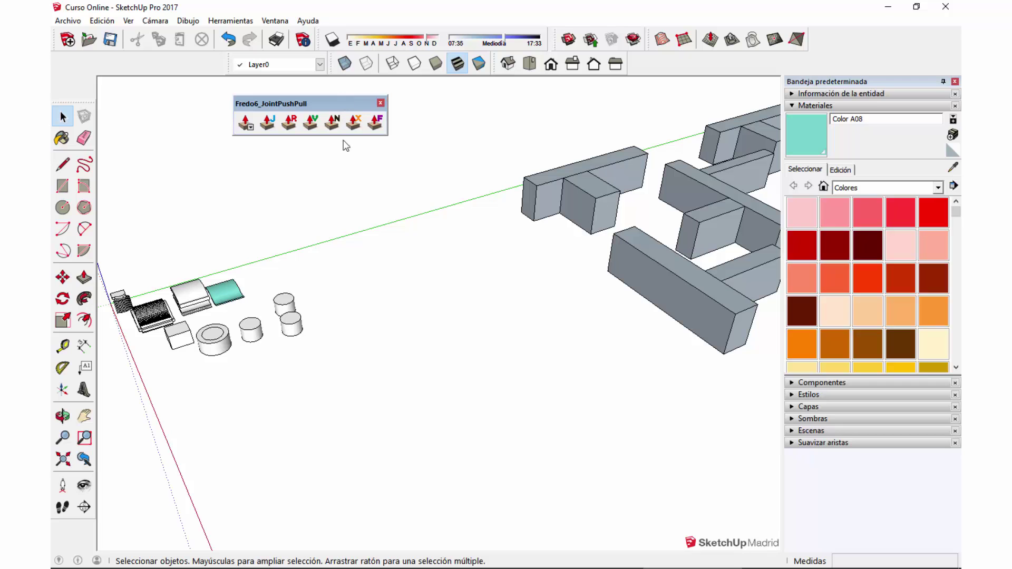
{"action": "middle_click_drag", "start_coordinate": [333, 282], "coordinate": [583, 235]}
{"action": "scroll", "coordinate": [433, 252], "scroll_direction": "up", "scroll_amount": 5}
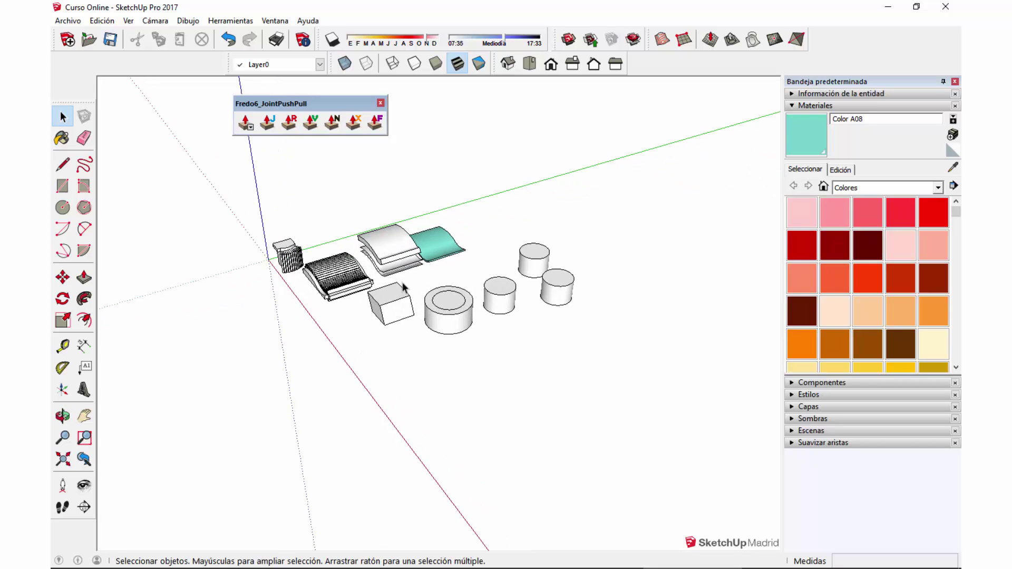
{"action": "scroll", "coordinate": [433, 252], "scroll_direction": "up", "scroll_amount": 2}
{"action": "scroll", "coordinate": [432, 246], "scroll_direction": "up", "scroll_amount": 3}
{"action": "left_click", "coordinate": [353, 244]}
{"action": "middle_click_drag", "start_coordinate": [353, 245], "coordinate": [467, 280]}
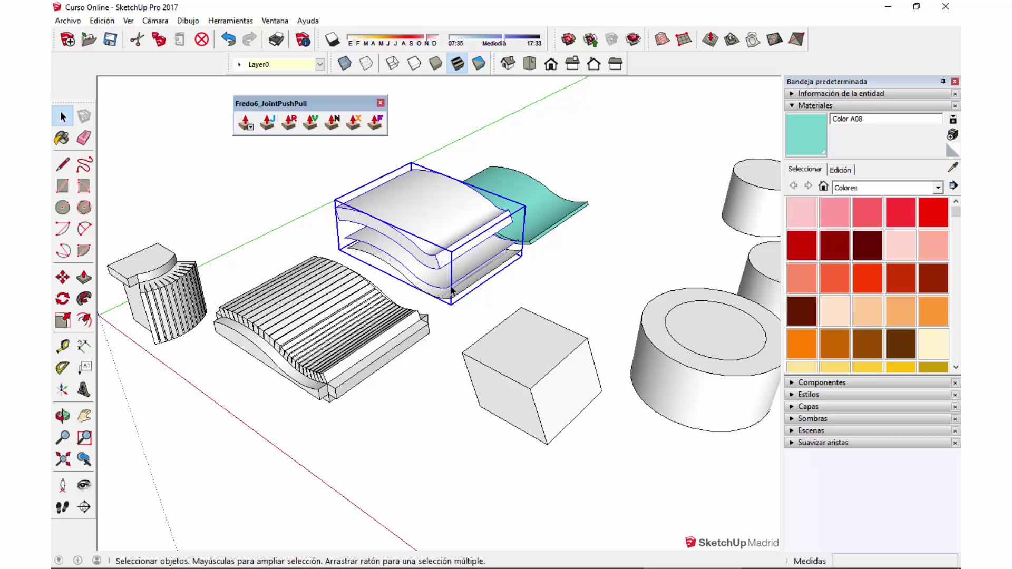
{"action": "scroll", "coordinate": [182, 322], "scroll_direction": "down", "scroll_amount": 2}
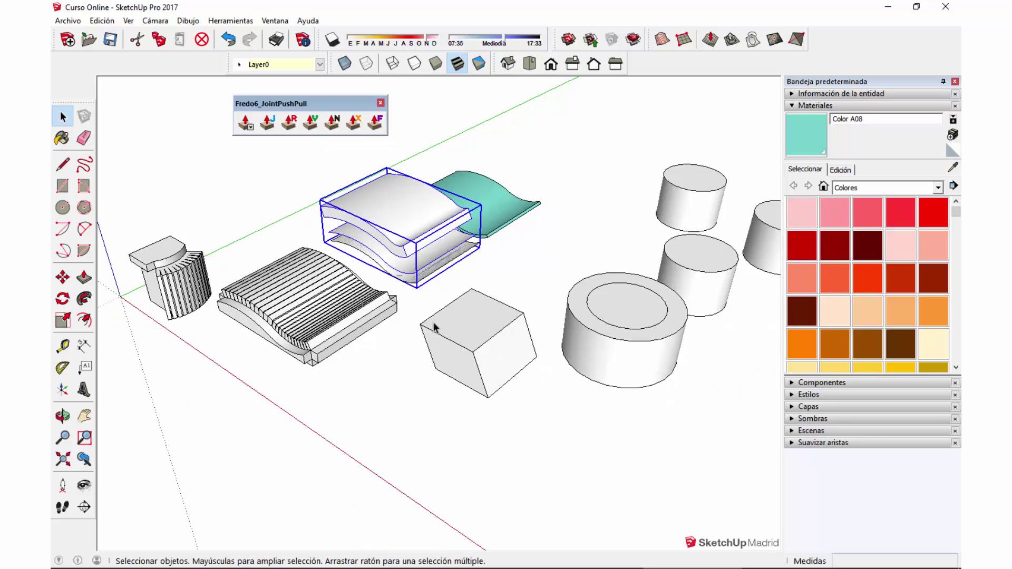
Push/Pull the ring's inner circle up 19.72 m into a tall cylinder
{"action": "left_click", "coordinate": [85, 278]}
{"action": "left_click", "coordinate": [660, 328]}
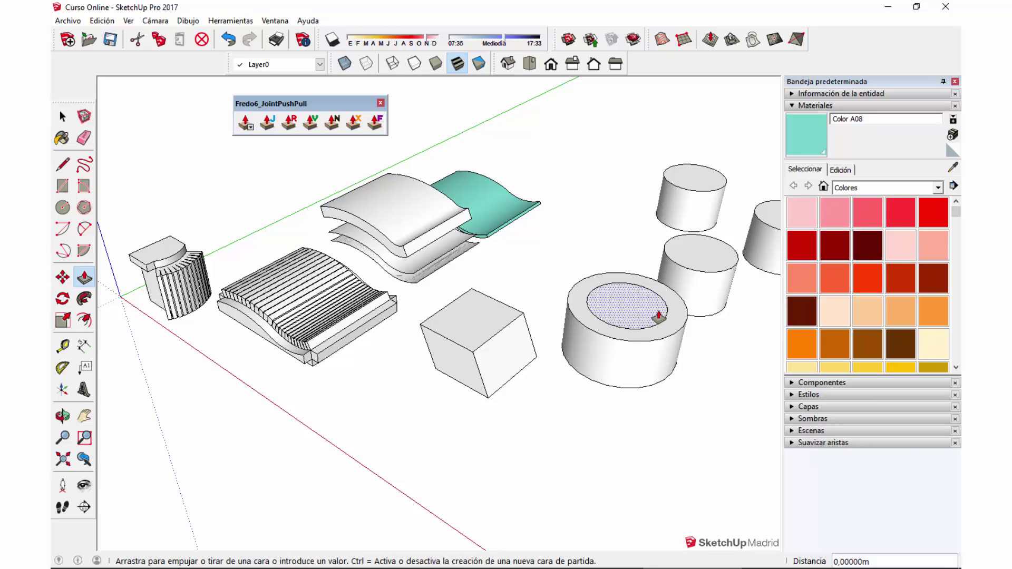
{"action": "left_click", "coordinate": [653, 299]}
{"action": "scroll", "coordinate": [649, 295], "scroll_direction": "up", "scroll_amount": 2}
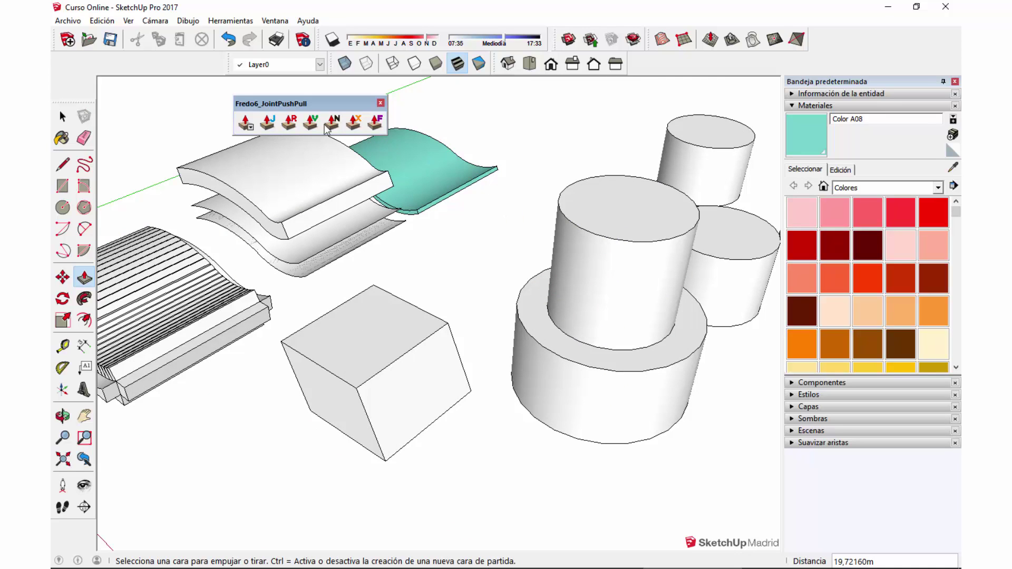
Thicken the tall cylinder's wall 2.2 m with Joint Push Pull and recenter the view
{"action": "left_click", "coordinate": [267, 123]}
{"action": "left_click_drag", "start_coordinate": [599, 282], "coordinate": [612, 259]}
{"action": "left_click", "coordinate": [107, 127]}
{"action": "left_click_drag", "start_coordinate": [334, 106], "coordinate": [240, 93]}
{"action": "scroll", "coordinate": [364, 275], "scroll_direction": "down", "scroll_amount": 5}
{"action": "scroll", "coordinate": [414, 253], "scroll_direction": "up", "scroll_amount": 3}
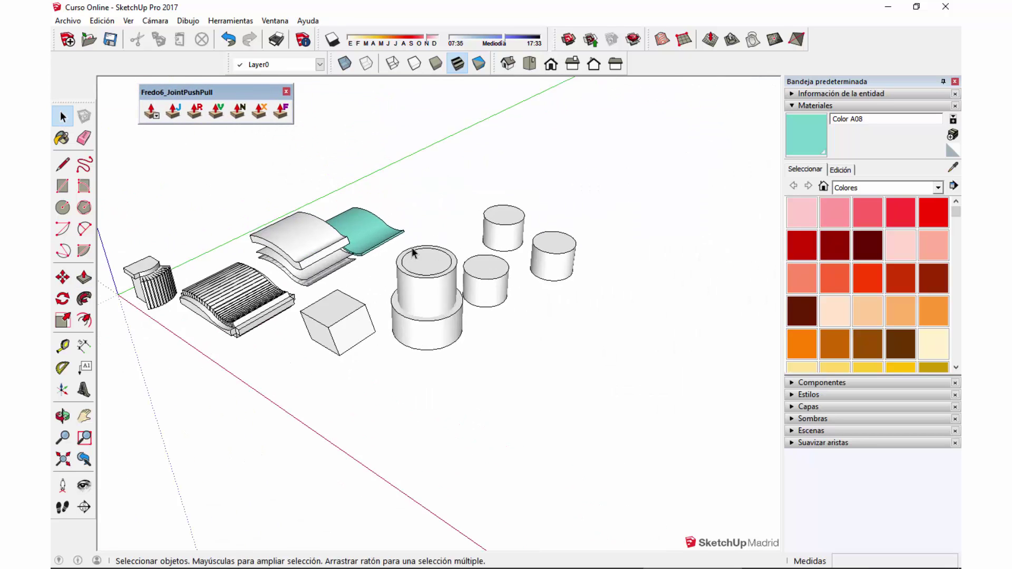
{"action": "middle_click_drag", "start_coordinate": [377, 264], "coordinate": [479, 262], "text": "shift"}
{"action": "scroll", "coordinate": [480, 267], "scroll_direction": "up", "scroll_amount": 2}
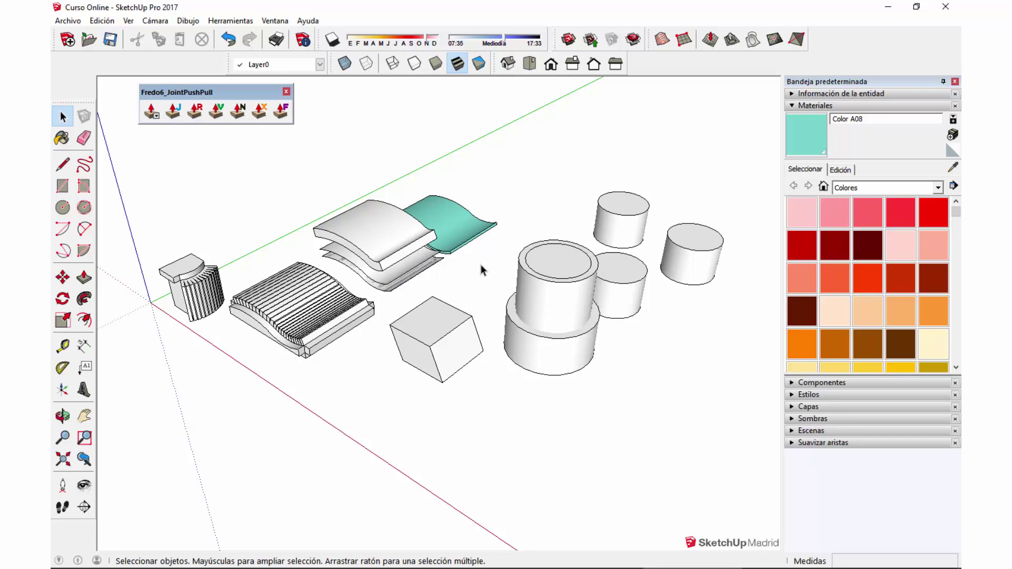